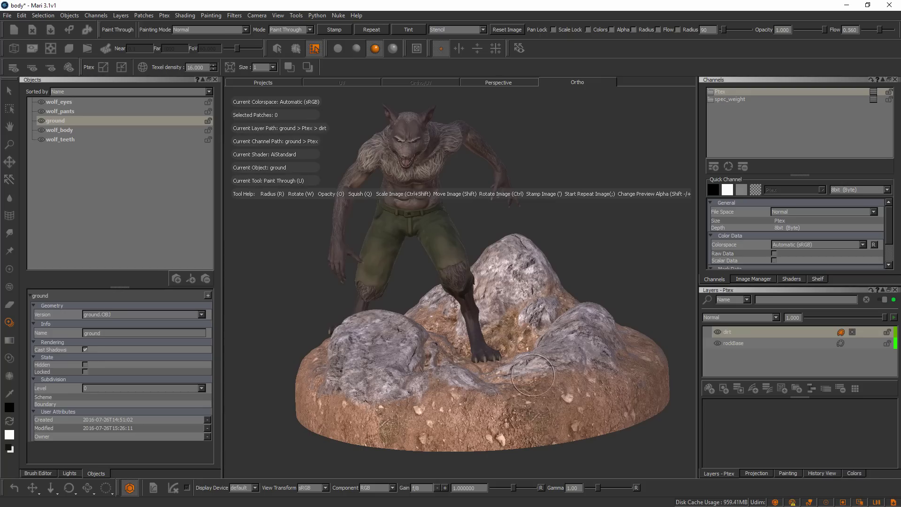
Hide the wolf_eyes, wolf_pants, wolf_body and wolf_teeth objects, leaving only the ground in view
{"action": "mouse_move", "coordinate": [521, 364]}
{"action": "left_mouse_down", "text": "alt"}
{"action": "mouse_move", "coordinate": [522, 413]}
{"action": "mouse_move", "coordinate": [534, 367]}
{"action": "left_mouse_up", "text": "alt"}
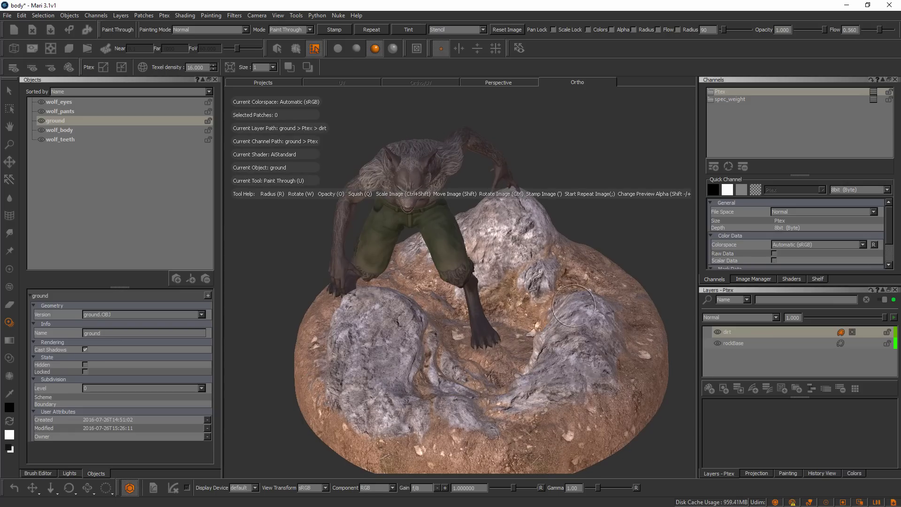
{"action": "left_click_drag", "start_coordinate": [571, 329], "coordinate": [523, 321], "text": "alt"}
{"action": "right_click_drag", "start_coordinate": [523, 321], "coordinate": [623, 324], "text": "alt"}
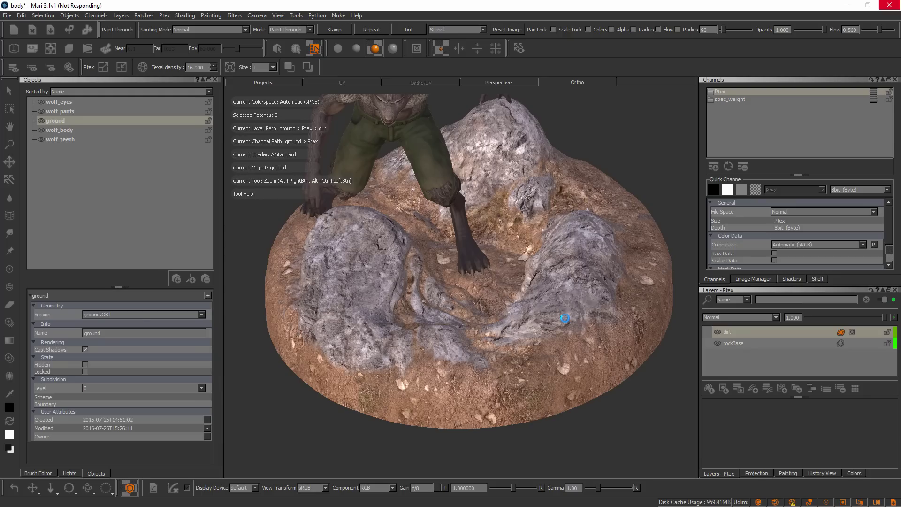
{"action": "right_click_drag", "start_coordinate": [581, 291], "coordinate": [548, 306], "text": "alt"}
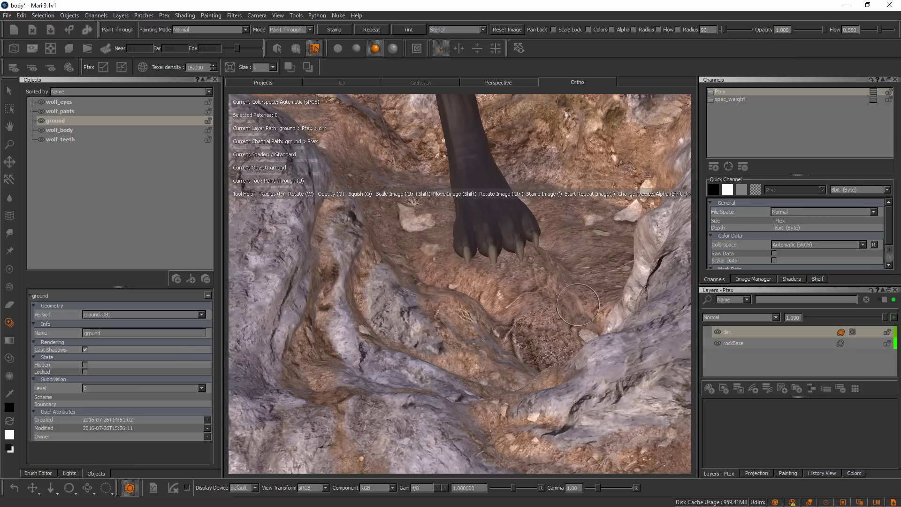
{"action": "left_click", "coordinate": [41, 102]}
{"action": "left_click", "coordinate": [42, 130]}
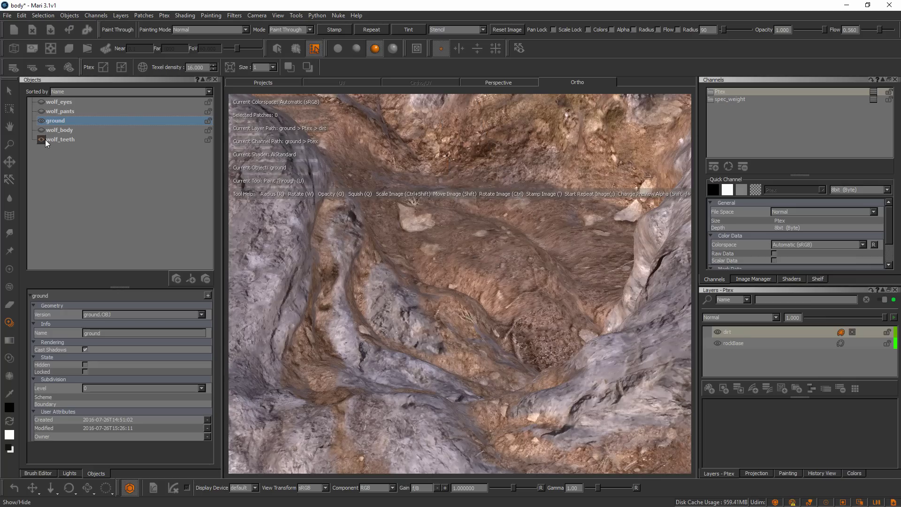
Hide the dirt layer and add a new paint layer above it in the ground's Ptex channel
{"action": "mouse_move", "coordinate": [532, 318]}
{"action": "left_mouse_down", "text": "alt"}
{"action": "mouse_move", "coordinate": [467, 270]}
{"action": "mouse_move", "coordinate": [441, 274]}
{"action": "mouse_move", "coordinate": [524, 357]}
{"action": "mouse_move", "coordinate": [500, 345]}
{"action": "mouse_move", "coordinate": [540, 341]}
{"action": "mouse_move", "coordinate": [505, 356]}
{"action": "left_mouse_up", "text": "alt"}
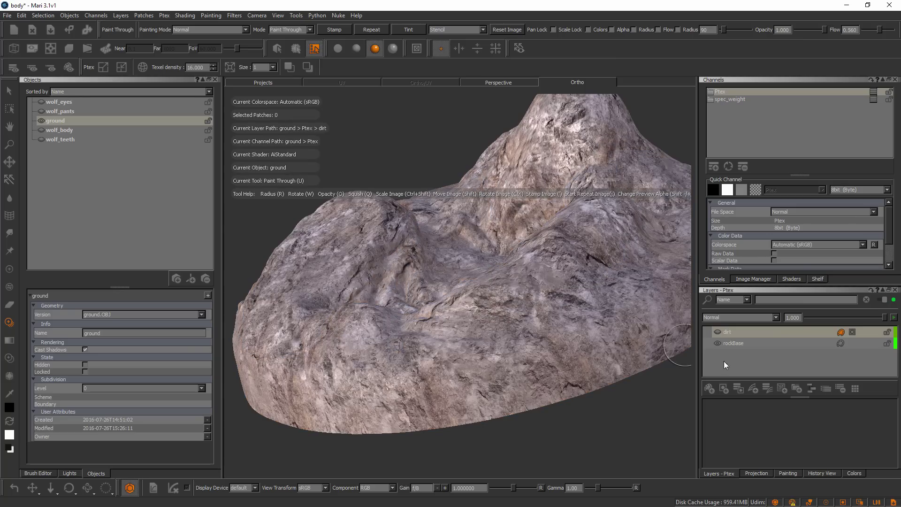
{"action": "left_click", "coordinate": [709, 389]}
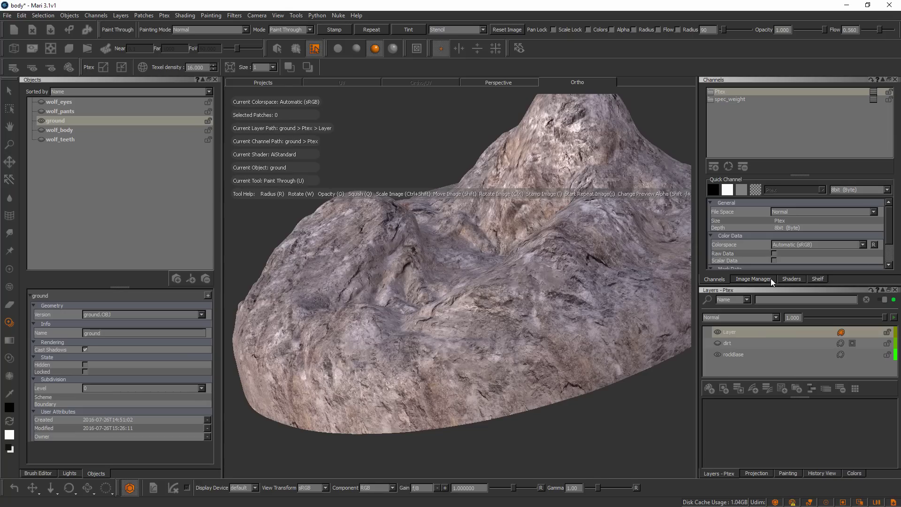
Try a Tiled procedural layer above the new paint layer, look through its settings and remove it
{"action": "left_click", "coordinate": [782, 388]}
{"action": "mouse_move", "coordinate": [816, 395]}
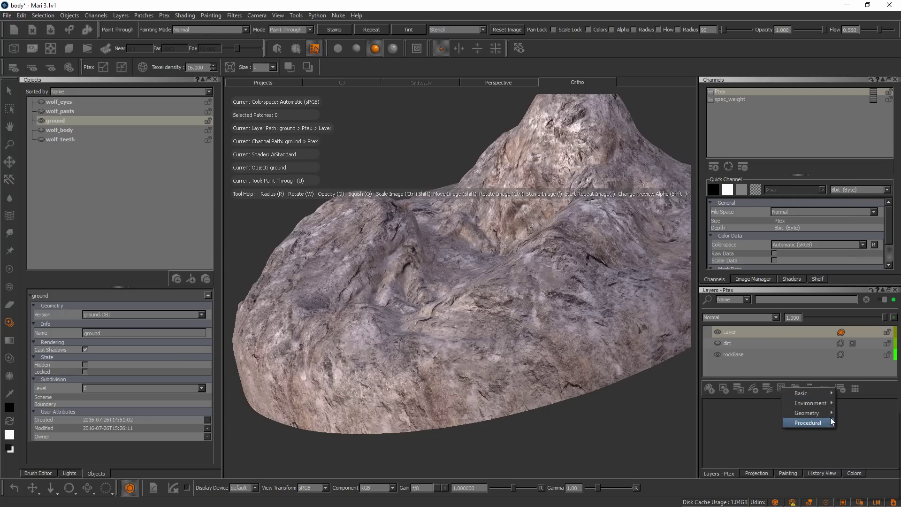
{"action": "mouse_move", "coordinate": [832, 422]}
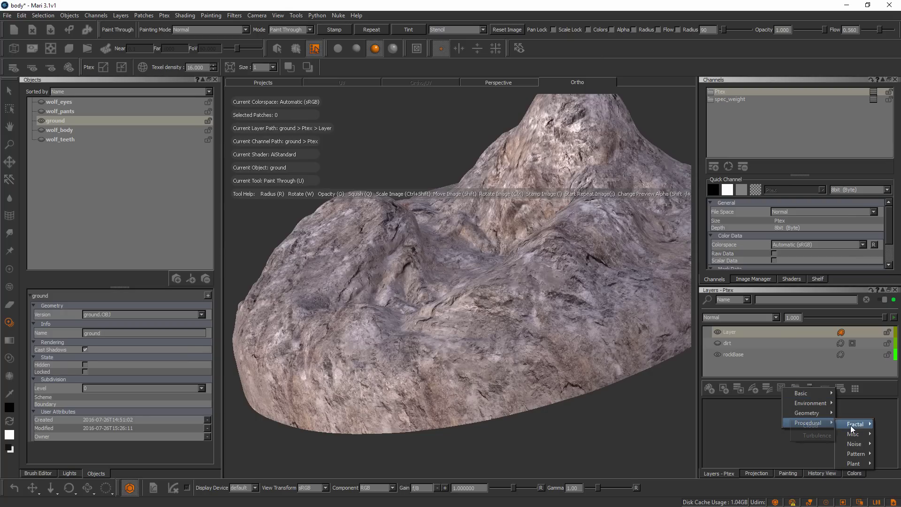
{"action": "mouse_move", "coordinate": [861, 438]}
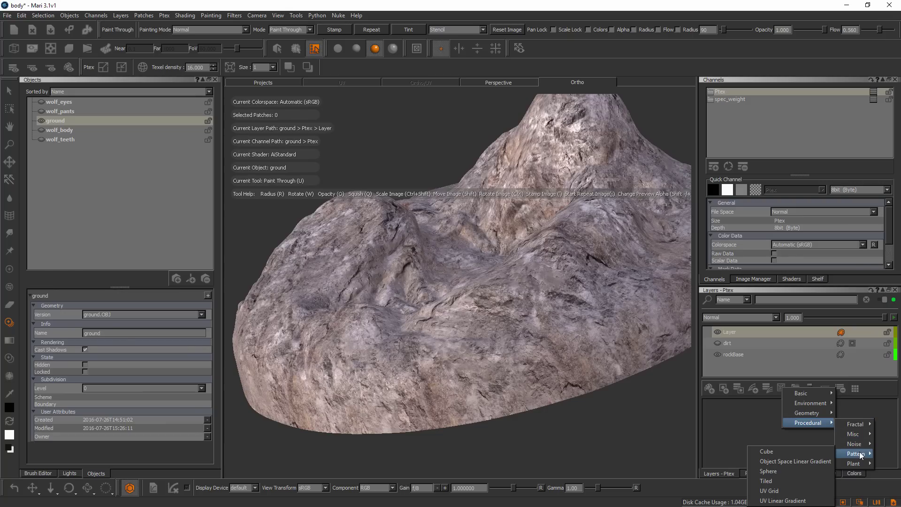
{"action": "left_click", "coordinate": [792, 480]}
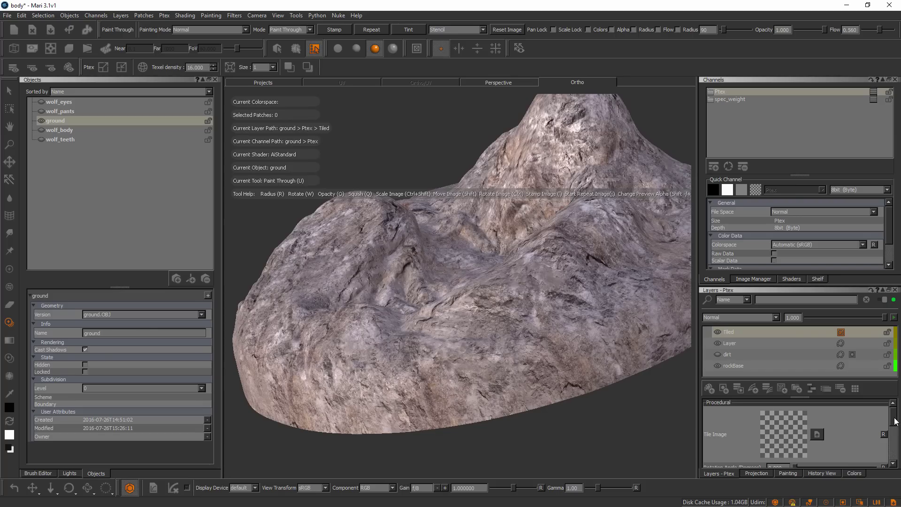
{"action": "mouse_move", "coordinate": [895, 419]}
{"action": "left_mouse_down"}
{"action": "mouse_move", "coordinate": [894, 443]}
{"action": "mouse_move", "coordinate": [894, 418]}
{"action": "left_mouse_up"}
{"action": "left_click", "coordinate": [840, 388]}
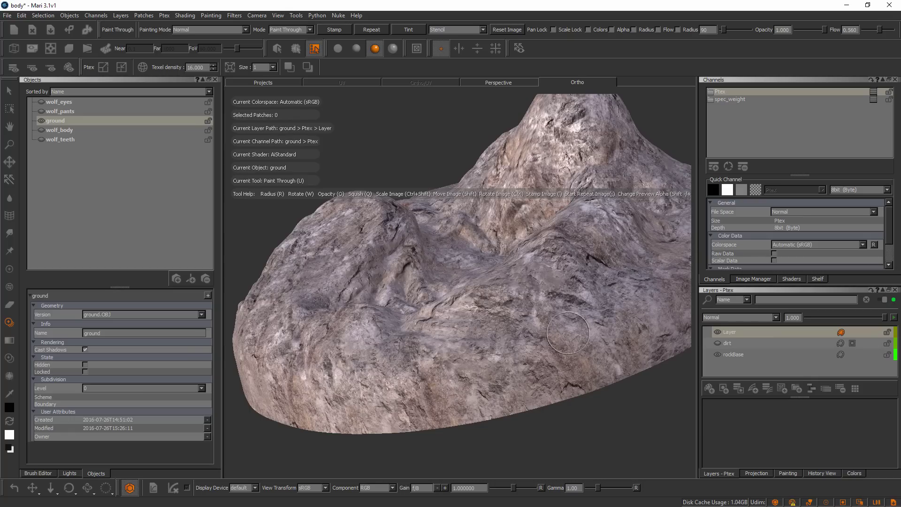
Bring up the Image Manager and preview the stone_225.jpg source texture
{"action": "left_click_drag", "start_coordinate": [570, 330], "coordinate": [545, 328], "text": "alt"}
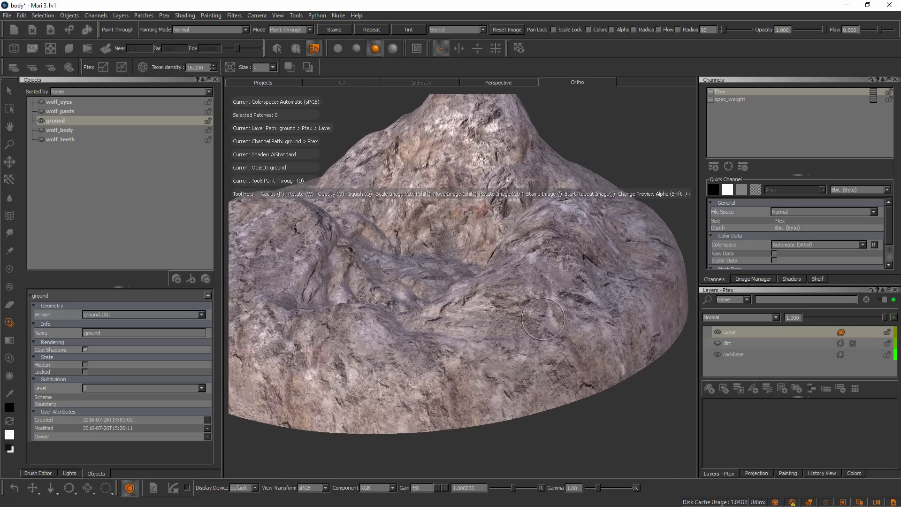
{"action": "middle_click_drag", "start_coordinate": [542, 327], "coordinate": [566, 332], "text": "alt"}
{"action": "left_click_drag", "start_coordinate": [566, 331], "coordinate": [586, 338], "text": "alt+shift"}
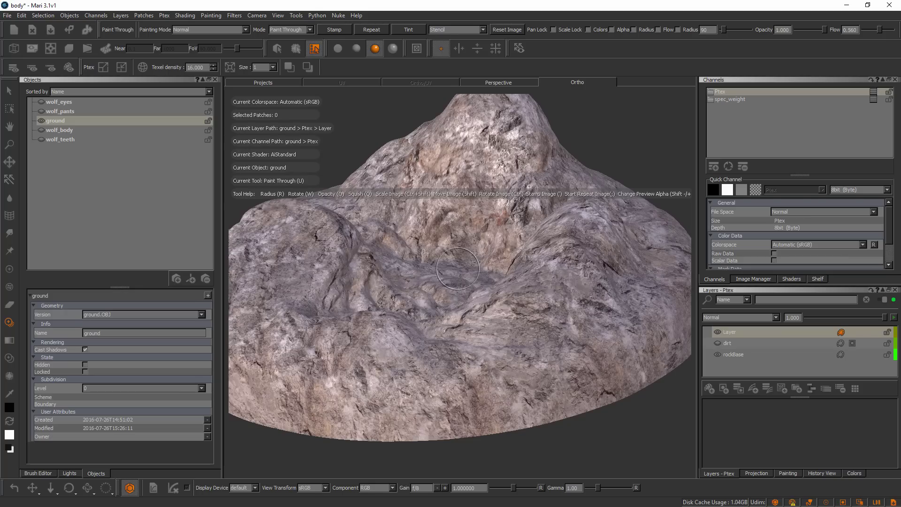
{"action": "right_click", "coordinate": [552, 56]}
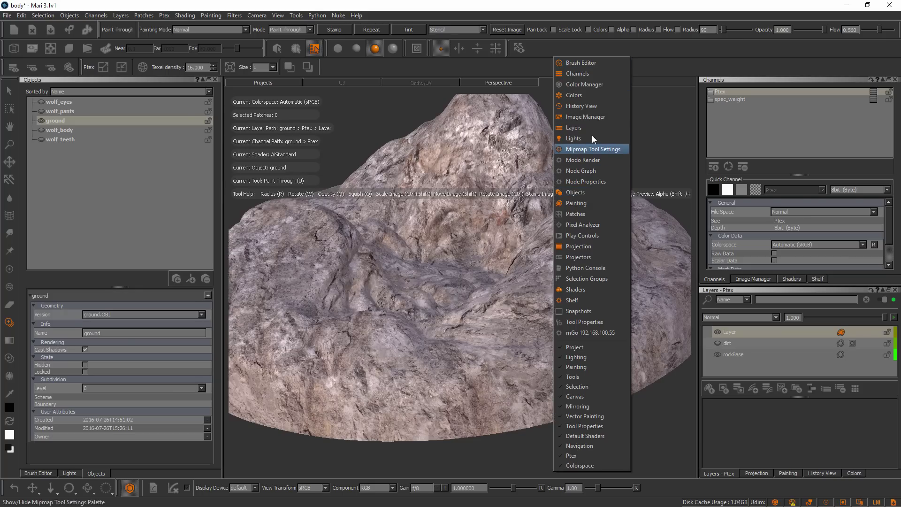
{"action": "left_click", "coordinate": [598, 117]}
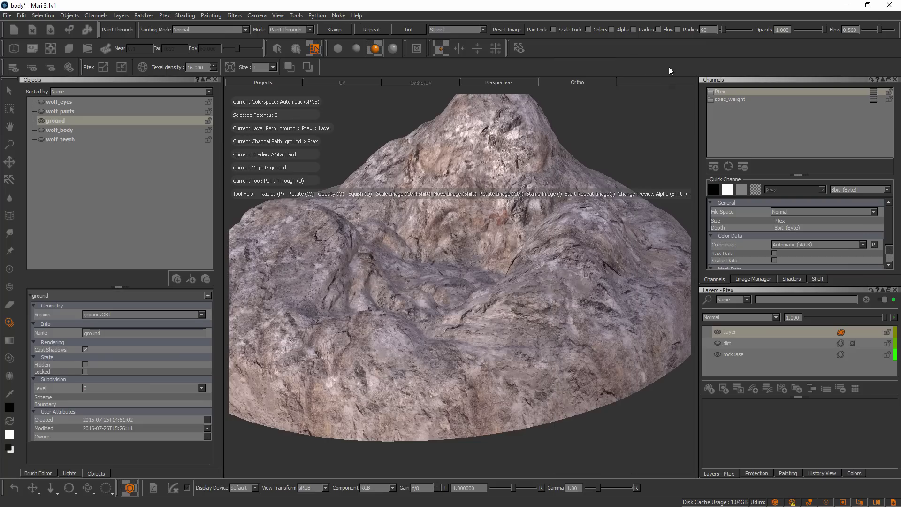
{"action": "left_click", "coordinate": [753, 278]}
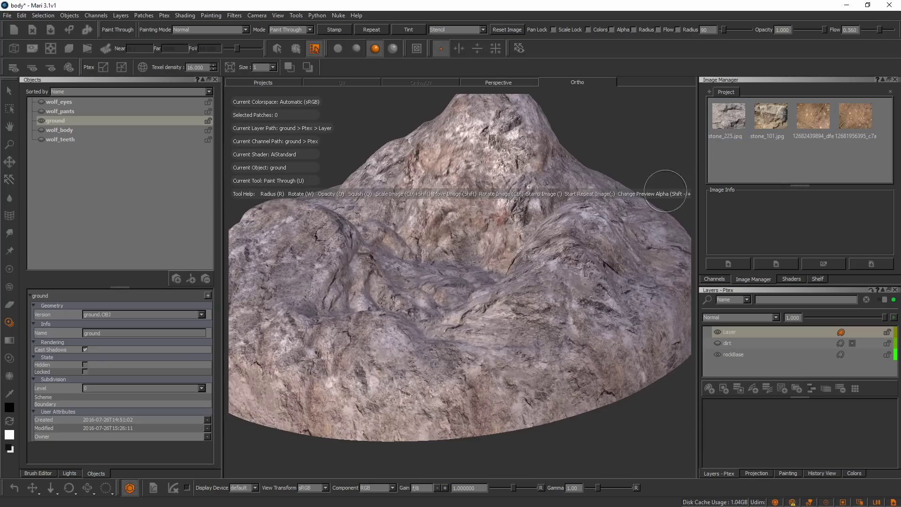
{"action": "double_click", "coordinate": [728, 119]}
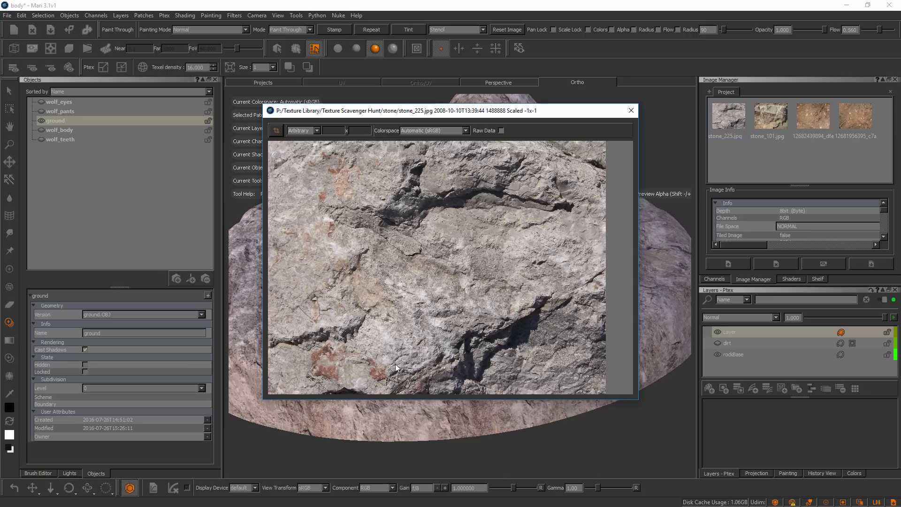
{"action": "left_click", "coordinate": [631, 111]}
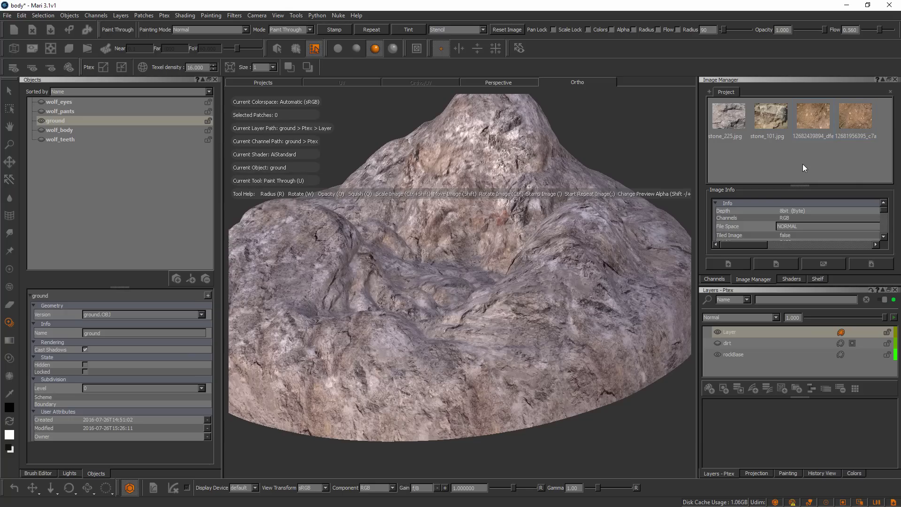
Preview the first of the two dirt photos and examine its soil, pebble and twig detail close up
{"action": "double_click", "coordinate": [812, 120]}
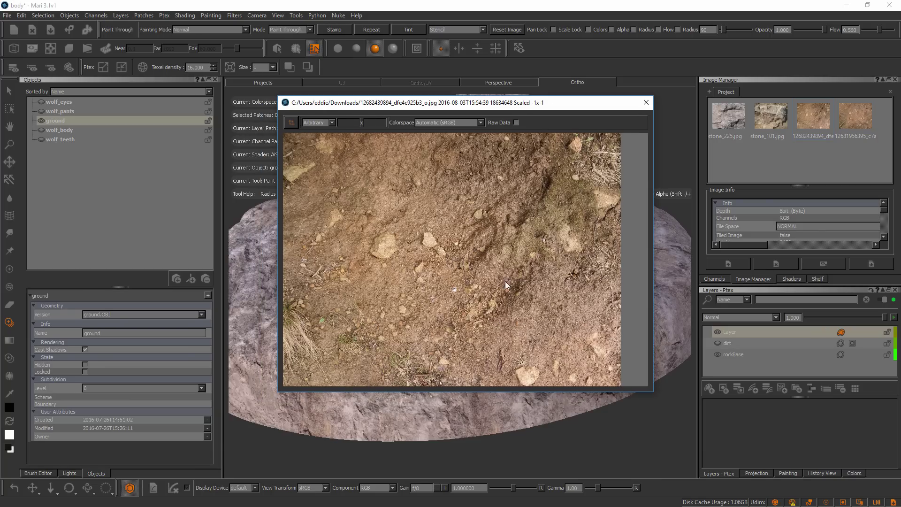
{"action": "right_click_drag", "start_coordinate": [505, 281], "coordinate": [481, 281], "text": "alt"}
{"action": "middle_click_drag", "start_coordinate": [501, 286], "coordinate": [477, 304], "text": "alt"}
{"action": "scroll", "coordinate": [527, 271], "scroll_direction": "up", "scroll_amount": 2}
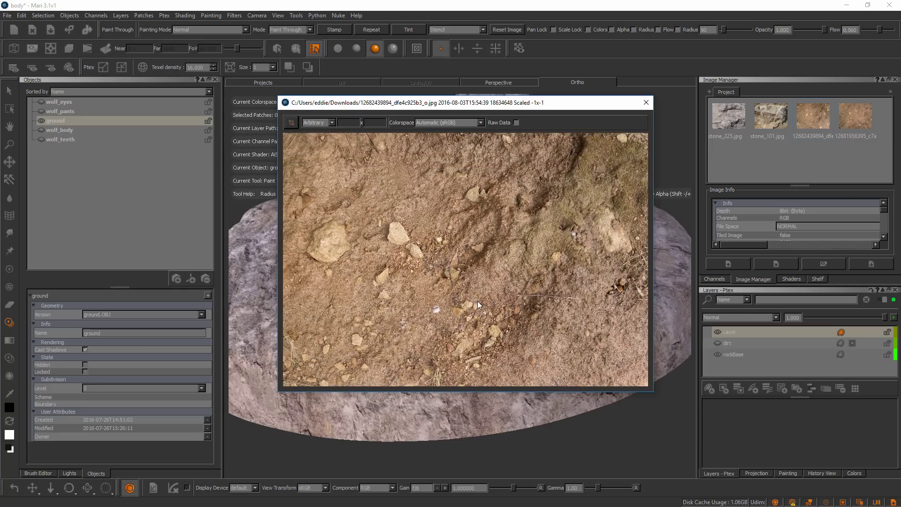
{"action": "scroll", "coordinate": [441, 286], "scroll_direction": "up", "scroll_amount": 6}
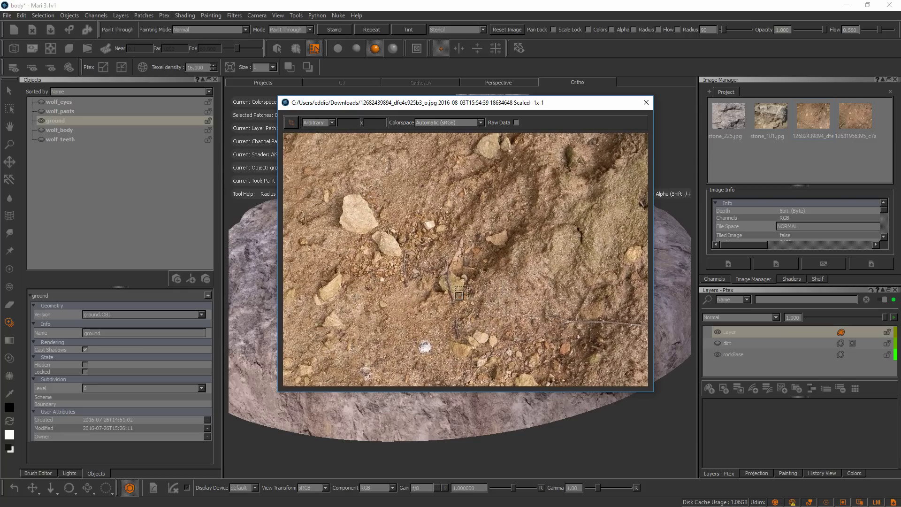
{"action": "scroll", "coordinate": [441, 294], "scroll_direction": "up", "scroll_amount": 2}
{"action": "middle_click_drag", "start_coordinate": [441, 294], "coordinate": [457, 285]}
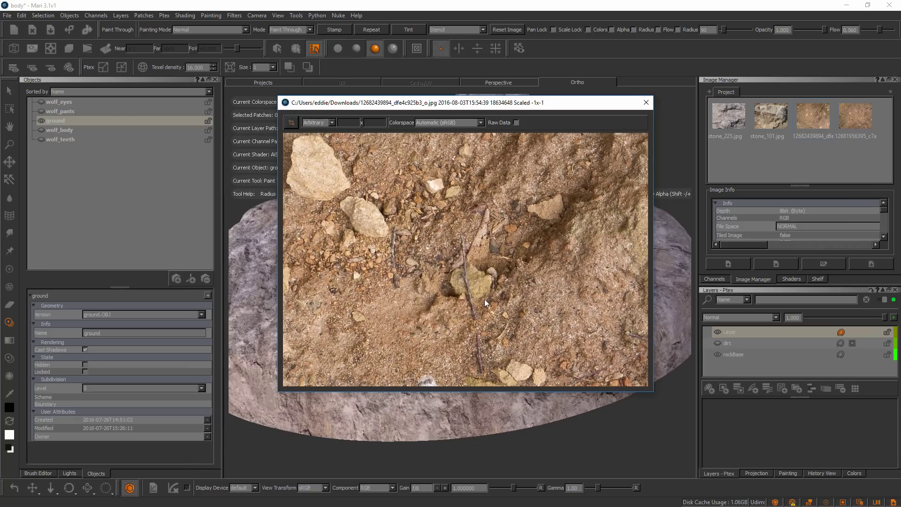
{"action": "scroll", "coordinate": [443, 271], "scroll_direction": "up", "scroll_amount": 2}
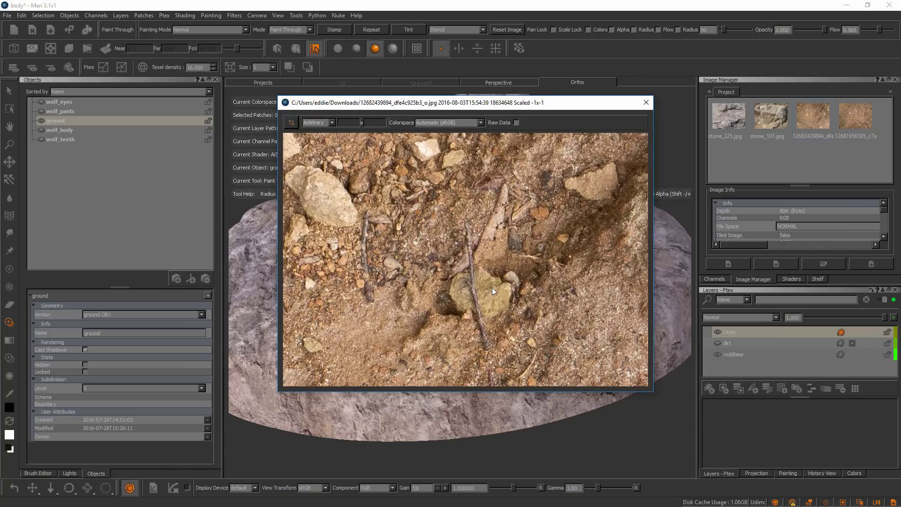
{"action": "right_click_drag", "start_coordinate": [436, 281], "coordinate": [500, 280], "text": "alt"}
{"action": "middle_click_drag", "start_coordinate": [432, 286], "coordinate": [480, 297], "text": "alt"}
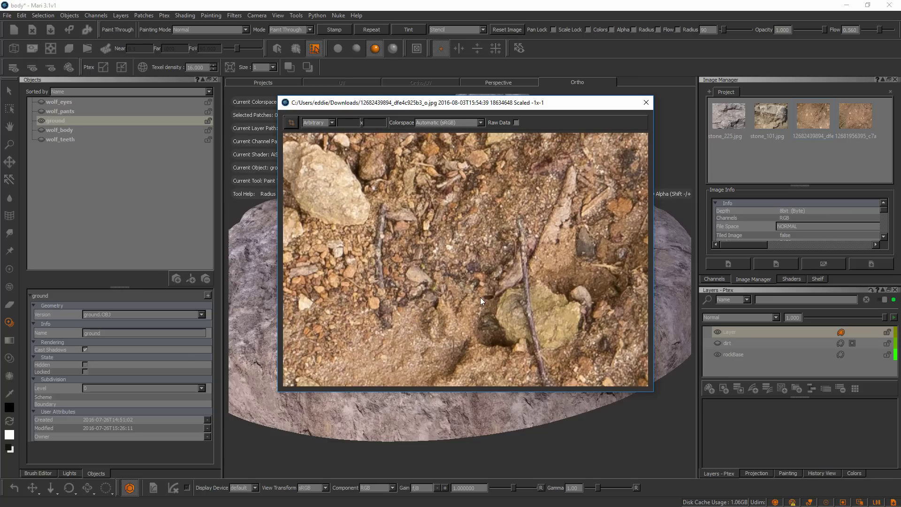
{"action": "right_click_drag", "start_coordinate": [562, 268], "coordinate": [415, 307], "text": "alt"}
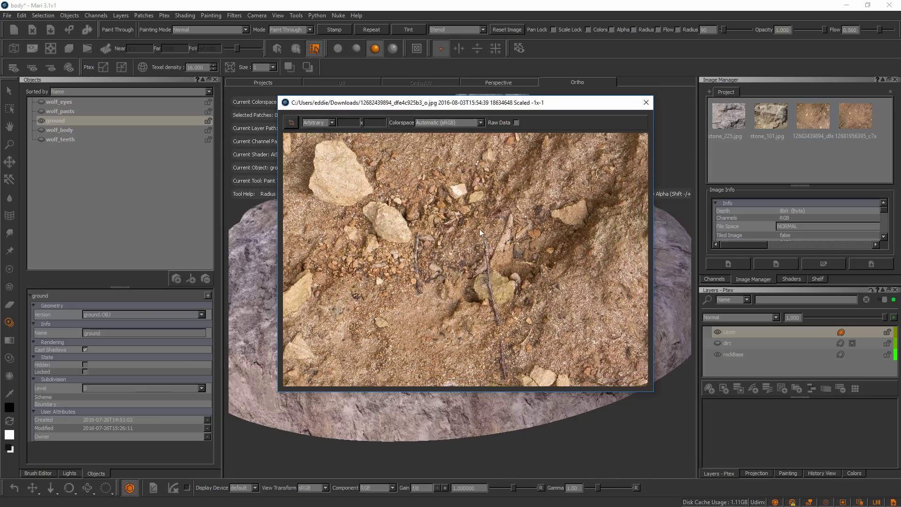
{"action": "left_click", "coordinate": [646, 103]}
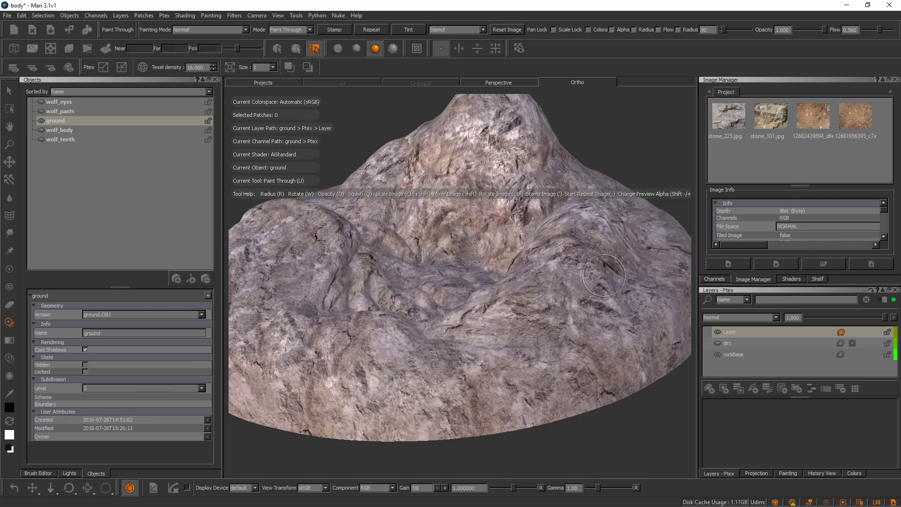
Examine the sharpness of the painted rock texture close up on the ground's front slope
{"action": "left_click_drag", "start_coordinate": [483, 395], "coordinate": [484, 441], "text": "alt"}
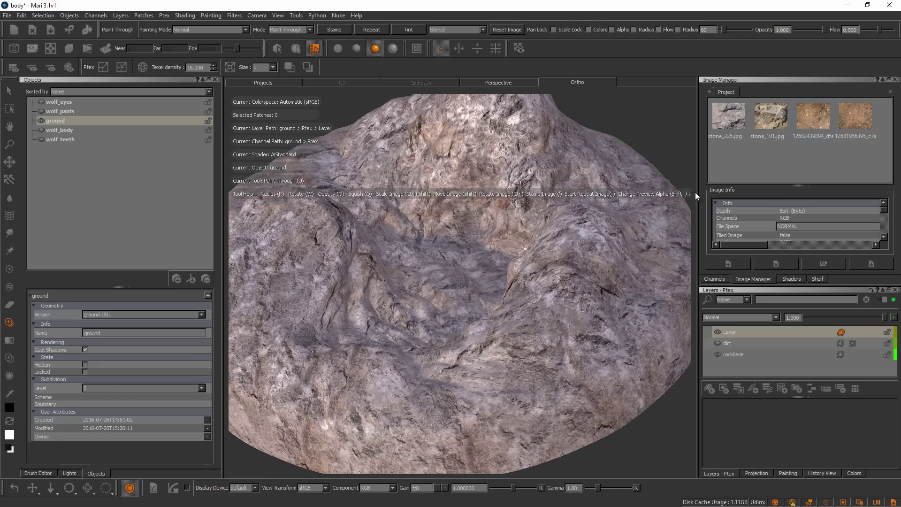
{"action": "middle_click_drag", "start_coordinate": [523, 390], "coordinate": [518, 310], "text": "alt"}
{"action": "right_click_drag", "start_coordinate": [482, 355], "coordinate": [541, 363], "text": "alt"}
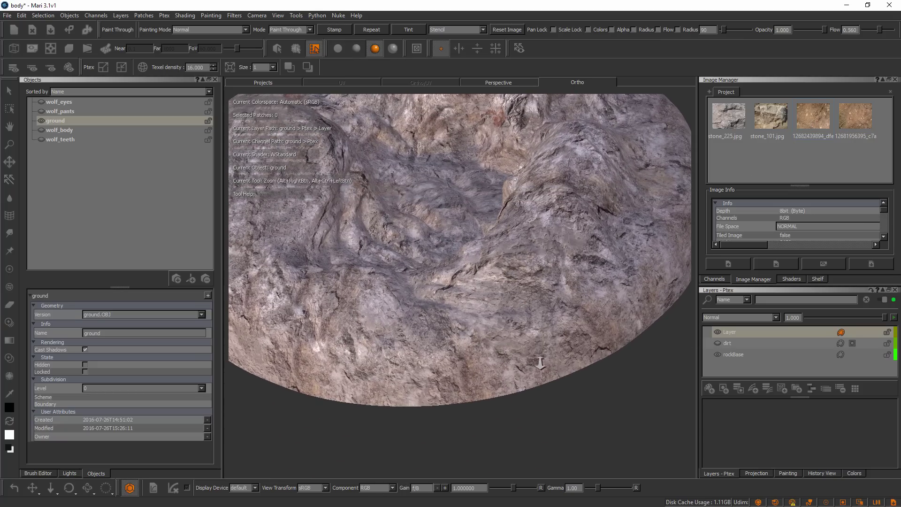
{"action": "scroll", "coordinate": [479, 320], "scroll_direction": "up", "scroll_amount": 1}
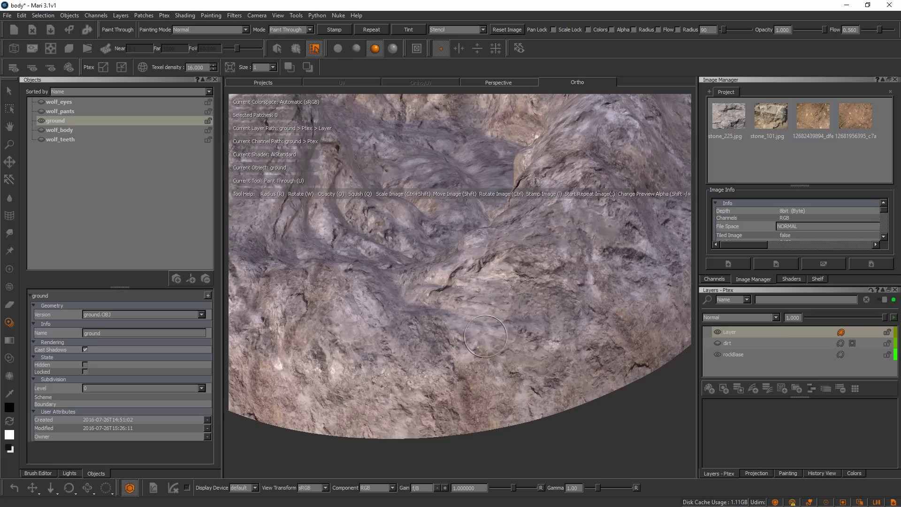
{"action": "scroll", "coordinate": [489, 348], "scroll_direction": "up", "scroll_amount": 3}
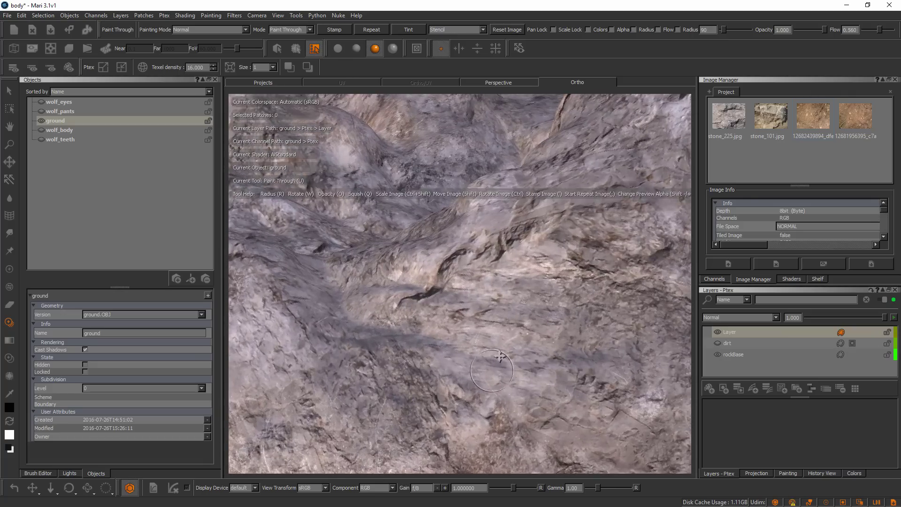
{"action": "middle_click_drag", "start_coordinate": [499, 356], "coordinate": [528, 265], "text": "alt"}
{"action": "mouse_move", "coordinate": [530, 321]}
{"action": "right_mouse_down", "text": "alt"}
{"action": "mouse_move", "coordinate": [579, 317]}
{"action": "mouse_move", "coordinate": [570, 319]}
{"action": "right_mouse_up", "text": "alt"}
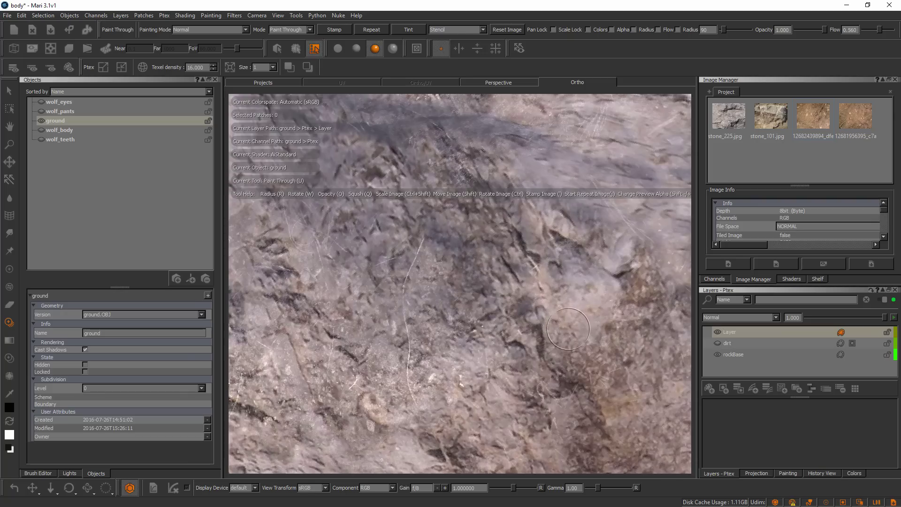
Overlay the wireframe on the ground, inspect its mesh density close up and turn the overlay off
{"action": "left_click", "coordinate": [15, 50]}
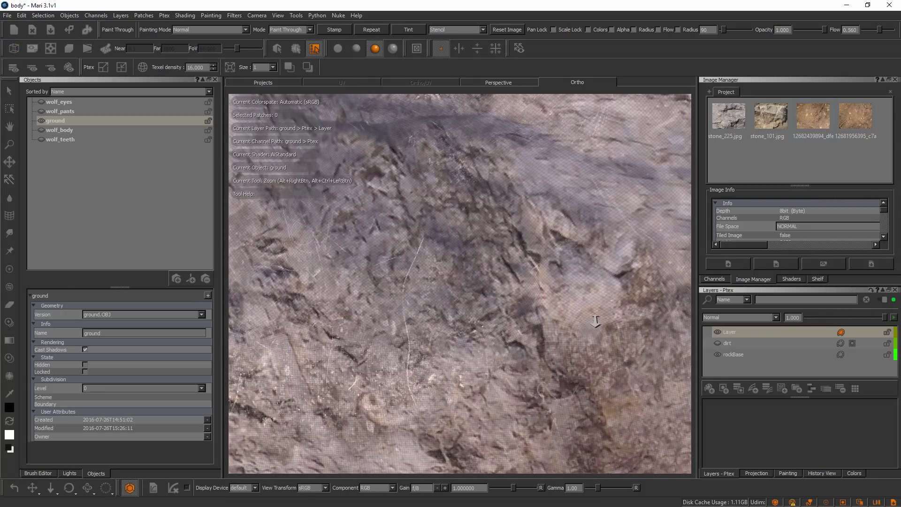
{"action": "right_click_drag", "start_coordinate": [595, 321], "coordinate": [614, 291], "text": "alt"}
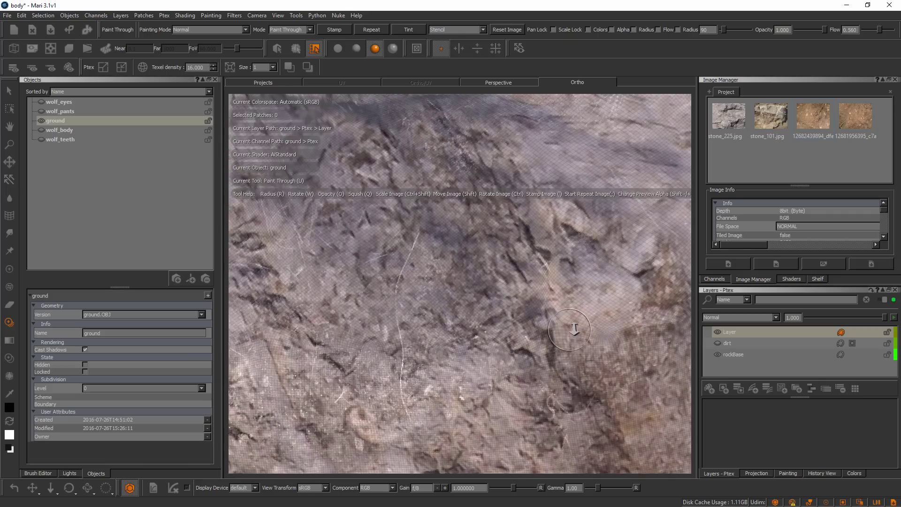
{"action": "right_click_drag", "start_coordinate": [575, 329], "coordinate": [530, 332], "text": "alt"}
{"action": "left_click", "coordinate": [14, 49]}
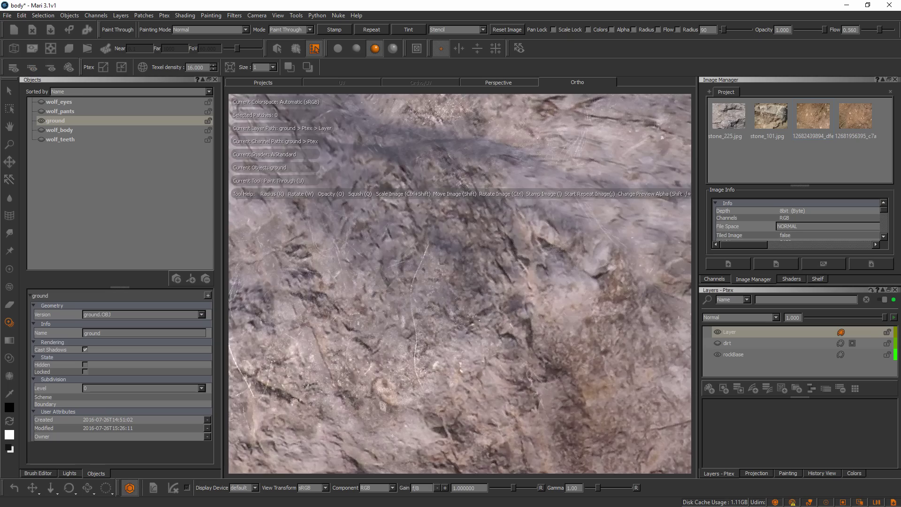
{"action": "scroll", "coordinate": [502, 279], "scroll_direction": "down", "scroll_amount": 4}
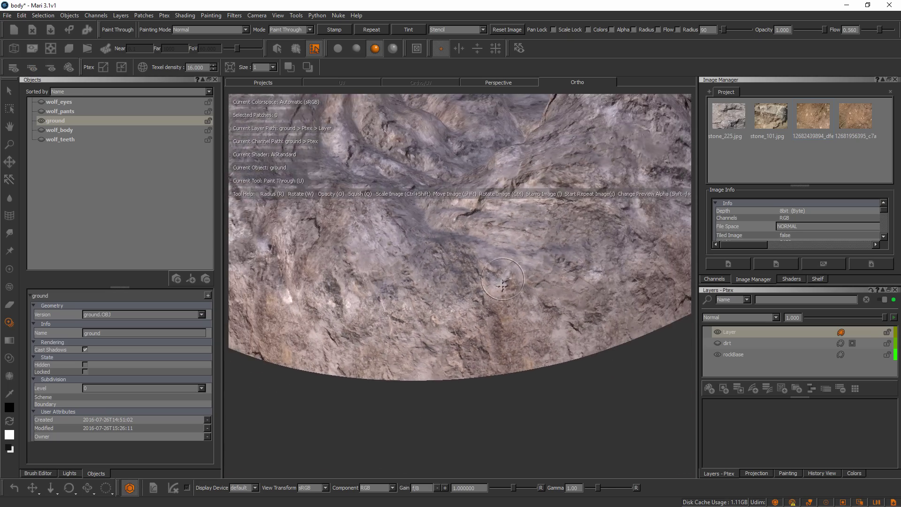
Load the first dirt photo into Paint Through over the ground and raise its preview alpha until it is opaque
{"action": "middle_click_drag", "start_coordinate": [502, 279], "coordinate": [502, 352]}
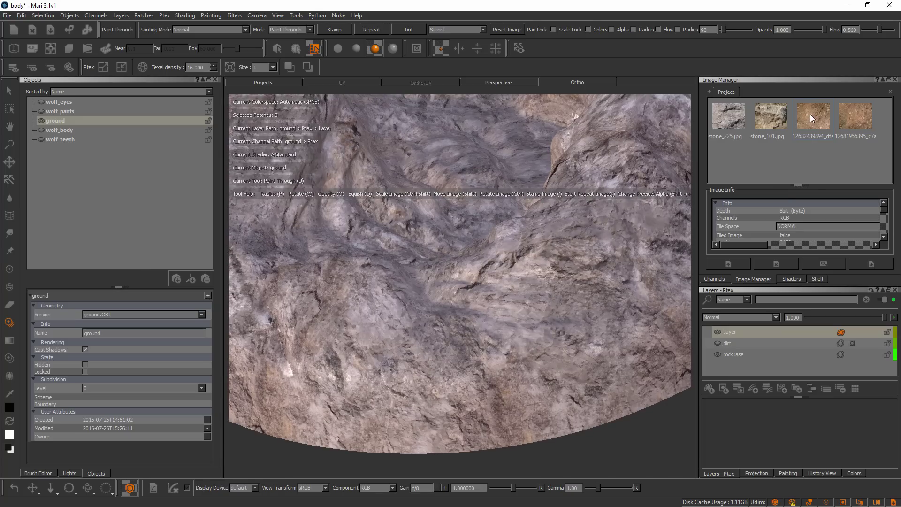
{"action": "mouse_move", "coordinate": [812, 114]}
{"action": "left_mouse_down"}
{"action": "mouse_move", "coordinate": [817, 123]}
{"action": "mouse_move", "coordinate": [556, 205]}
{"action": "mouse_move", "coordinate": [449, 284]}
{"action": "mouse_move", "coordinate": [454, 271]}
{"action": "left_mouse_up"}
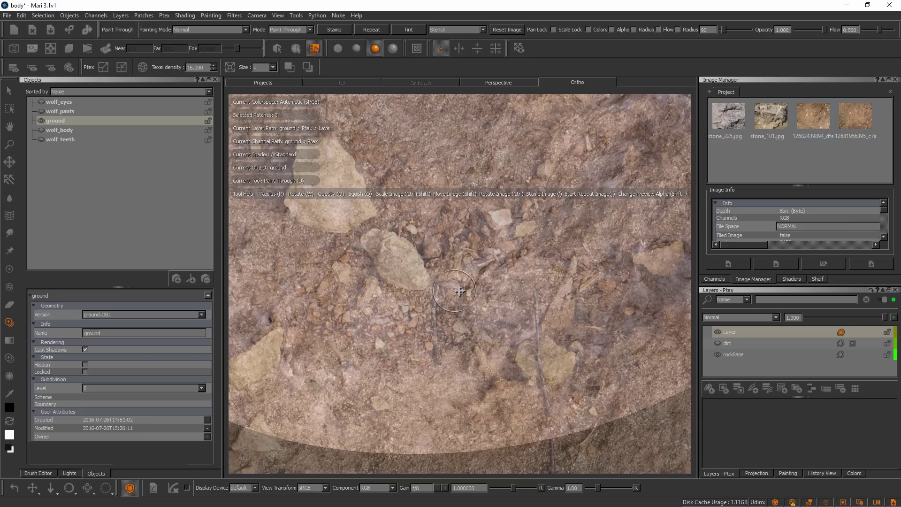
{"action": "key", "text": "shift+plus"}
{"action": "key", "text": "shift+plus"}
{"action": "key", "text": "shift+plus"}
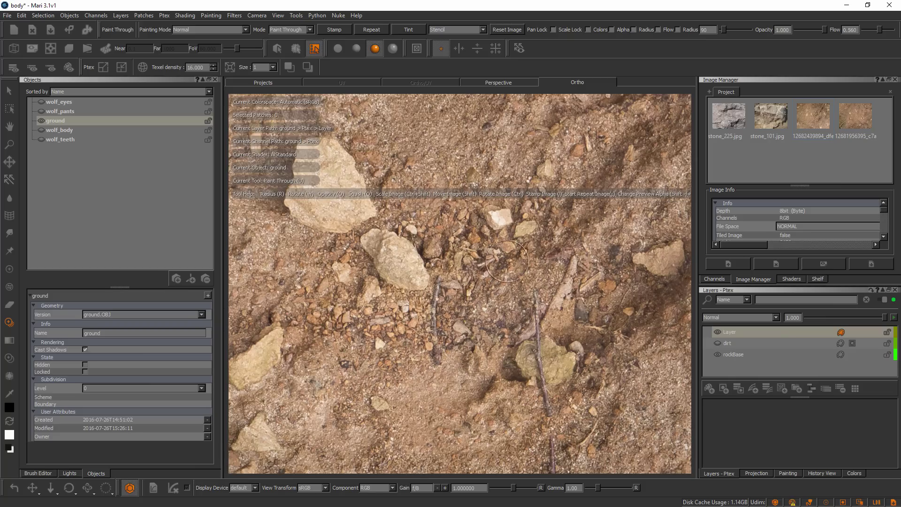
Scale, move and rotate the dirt photo clockwise so it covers the ground's front slope, with the rocky mound in view
{"action": "left_click_drag", "start_coordinate": [510, 260], "coordinate": [508, 260], "text": "ctrl+shift"}
{"action": "scroll", "coordinate": [507, 260], "scroll_direction": "down", "scroll_amount": 5}
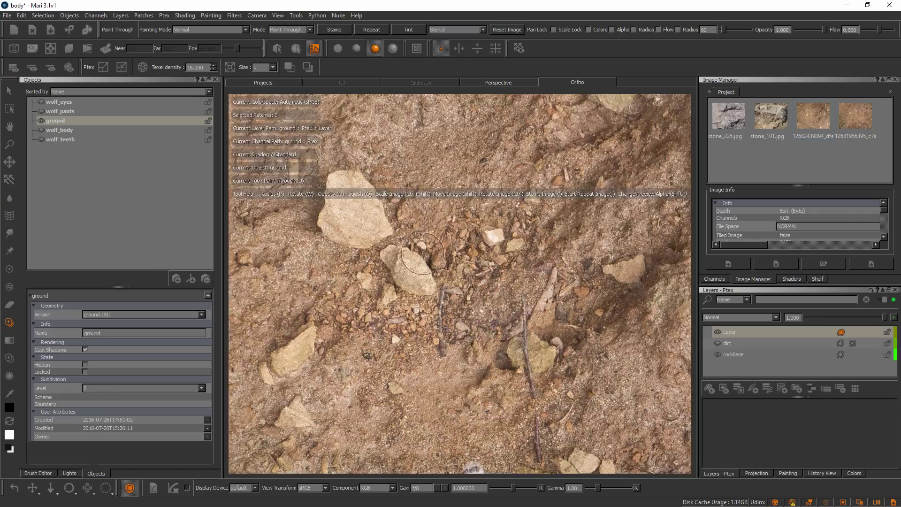
{"action": "scroll", "coordinate": [521, 268], "scroll_direction": "down", "scroll_amount": 5}
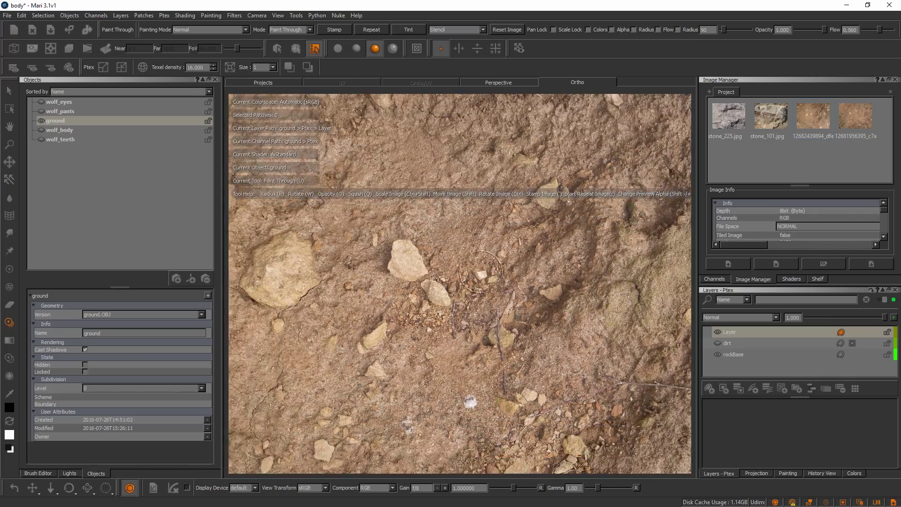
{"action": "scroll", "coordinate": [416, 282], "scroll_direction": "down", "scroll_amount": 6}
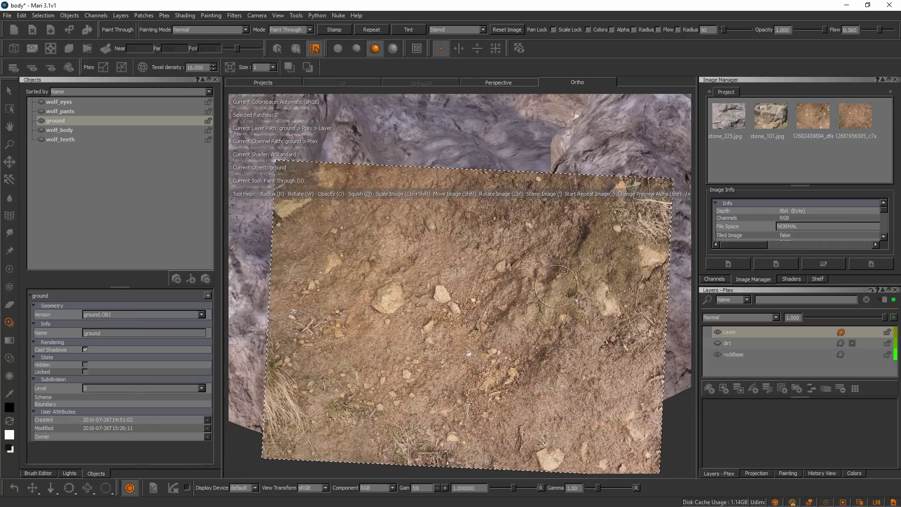
{"action": "mouse_move", "coordinate": [581, 310]}
{"action": "left_mouse_down", "text": "ctrl"}
{"action": "mouse_move", "coordinate": [541, 232]}
{"action": "mouse_move", "coordinate": [581, 304]}
{"action": "mouse_move", "coordinate": [567, 376]}
{"action": "mouse_move", "coordinate": [581, 310]}
{"action": "left_mouse_up", "text": "ctrl"}
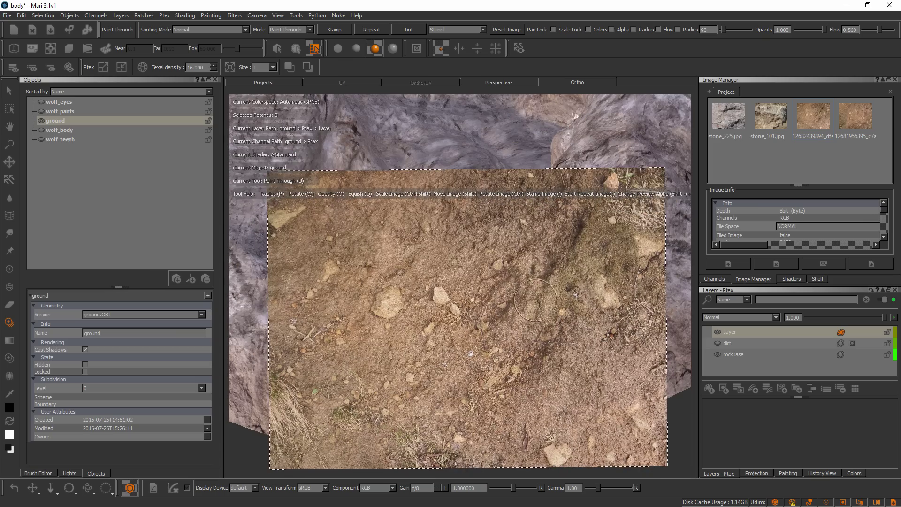
{"action": "mouse_move", "coordinate": [496, 282]}
{"action": "left_mouse_down", "text": "shift"}
{"action": "mouse_move", "coordinate": [432, 230]}
{"action": "mouse_move", "coordinate": [488, 263]}
{"action": "mouse_move", "coordinate": [510, 295]}
{"action": "mouse_move", "coordinate": [469, 266]}
{"action": "mouse_move", "coordinate": [506, 230]}
{"action": "left_mouse_up", "text": "shift"}
{"action": "left_click_drag", "start_coordinate": [572, 272], "coordinate": [562, 305], "text": "ctrl"}
{"action": "left_click_drag", "start_coordinate": [490, 324], "coordinate": [501, 340], "text": "alt"}
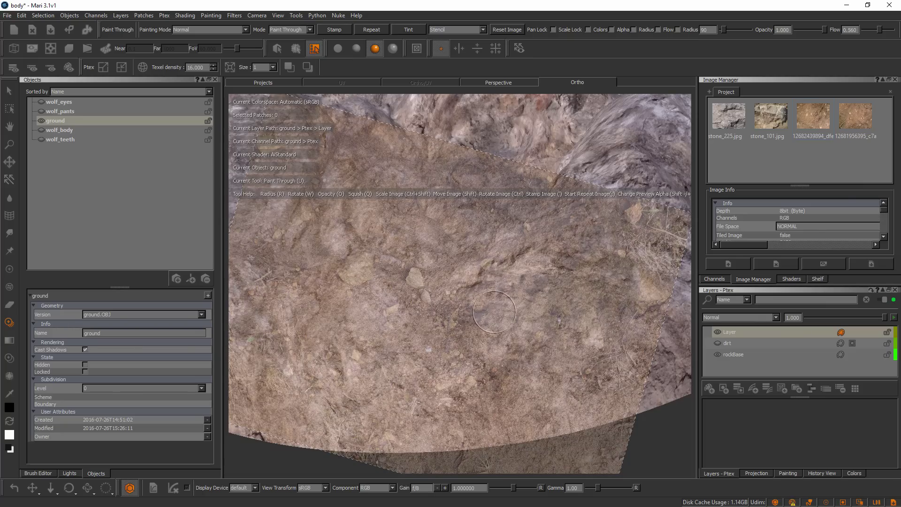
{"action": "mouse_move", "coordinate": [495, 302]}
{"action": "left_mouse_down", "text": "alt"}
{"action": "mouse_move", "coordinate": [512, 274]}
{"action": "mouse_move", "coordinate": [422, 300]}
{"action": "mouse_move", "coordinate": [499, 328]}
{"action": "mouse_move", "coordinate": [469, 309]}
{"action": "left_mouse_up", "text": "alt"}
{"action": "mouse_move", "coordinate": [362, 227]}
{"action": "middle_mouse_down", "text": "alt"}
{"action": "mouse_move", "coordinate": [466, 288]}
{"action": "mouse_move", "coordinate": [443, 299]}
{"action": "middle_mouse_up", "text": "alt"}
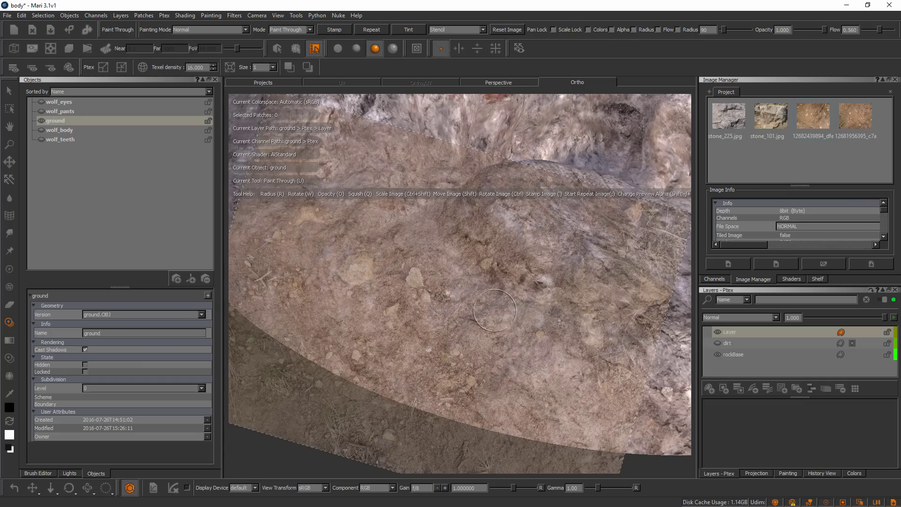
Select a round area of faces on the ground's front slope and return to Paint Through
{"action": "key", "text": "s"}
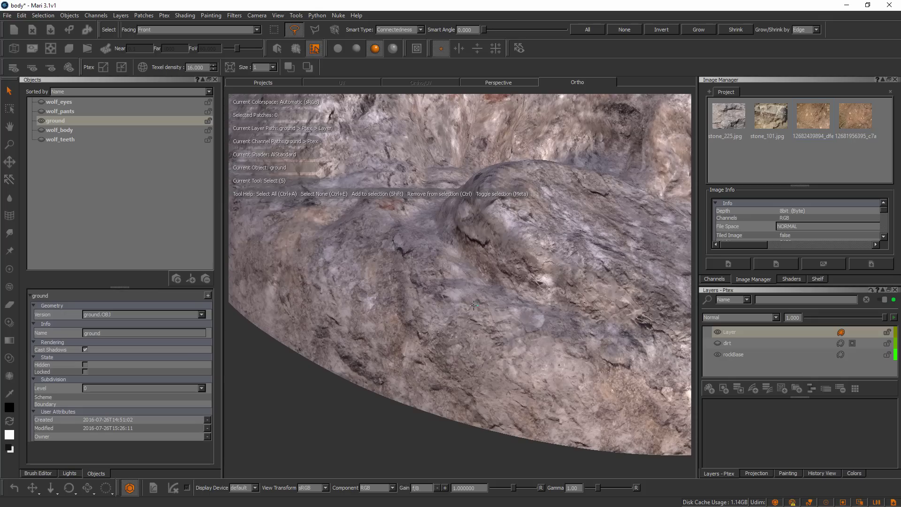
{"action": "left_click_drag", "start_coordinate": [388, 328], "coordinate": [480, 292]}
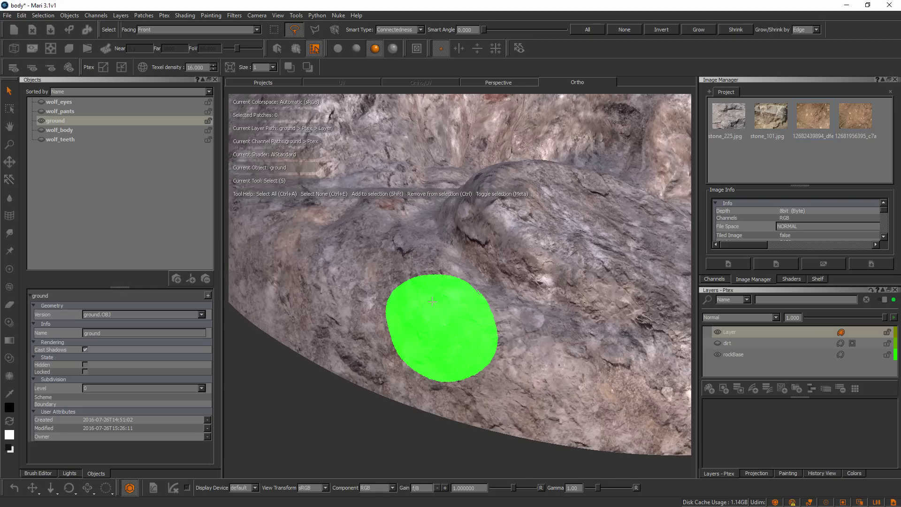
{"action": "key", "text": "u"}
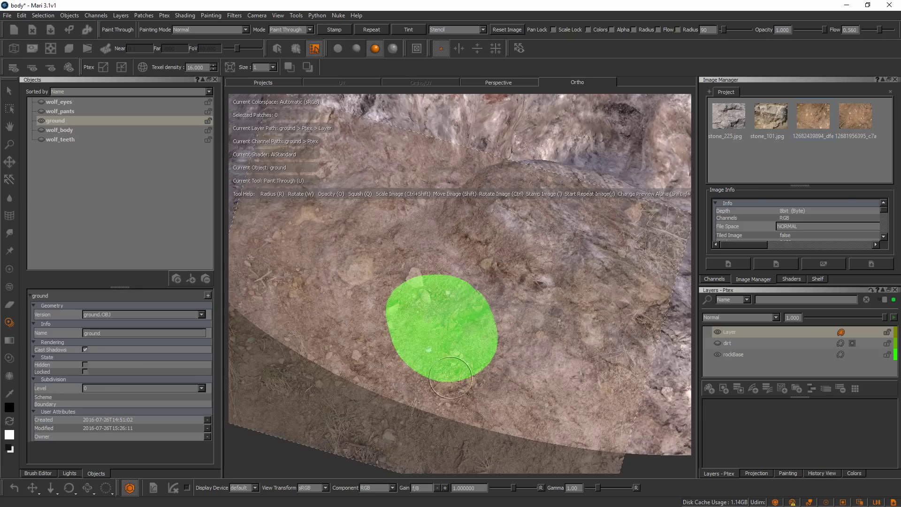
Switch the selection mode to whole objects and choose the Hard100 brush from the Basic Brushes
{"action": "left_click", "coordinate": [277, 48]}
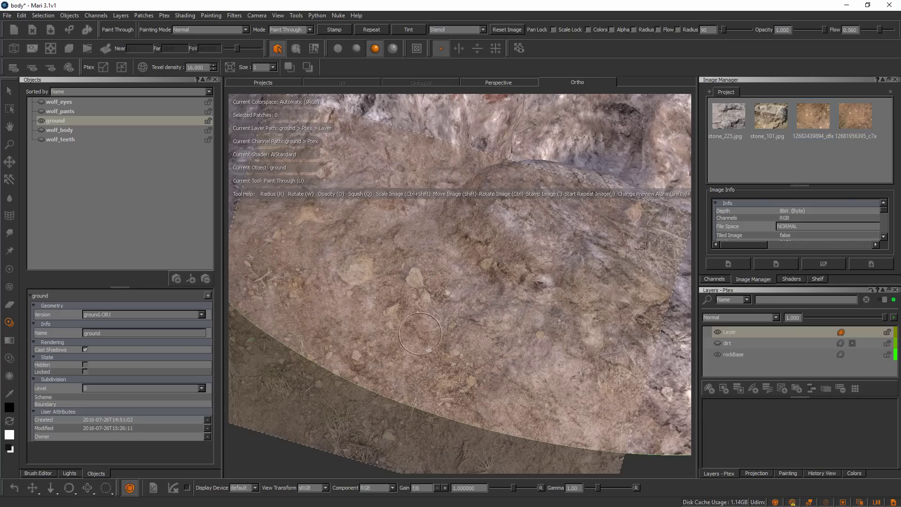
{"action": "right_click", "coordinate": [437, 266]}
{"action": "left_click", "coordinate": [374, 261]}
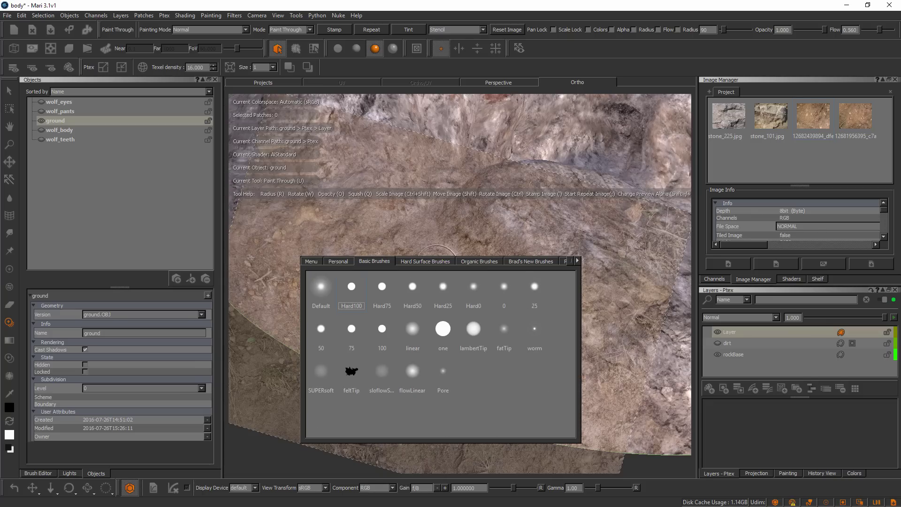
{"action": "left_click", "coordinate": [352, 287]}
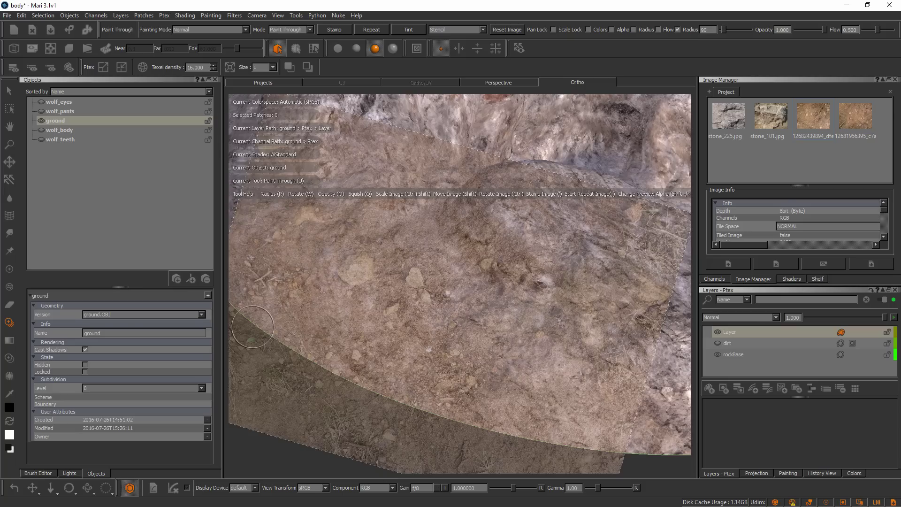
Paint a test dab of dirt, set the stencil option to No Stencil and clear the paint buffer
{"action": "mouse_move", "coordinate": [414, 289]}
{"action": "left_mouse_down"}
{"action": "mouse_move", "coordinate": [435, 294]}
{"action": "mouse_move", "coordinate": [413, 309]}
{"action": "mouse_move", "coordinate": [457, 324]}
{"action": "mouse_move", "coordinate": [434, 313]}
{"action": "mouse_move", "coordinate": [422, 319]}
{"action": "left_mouse_up"}
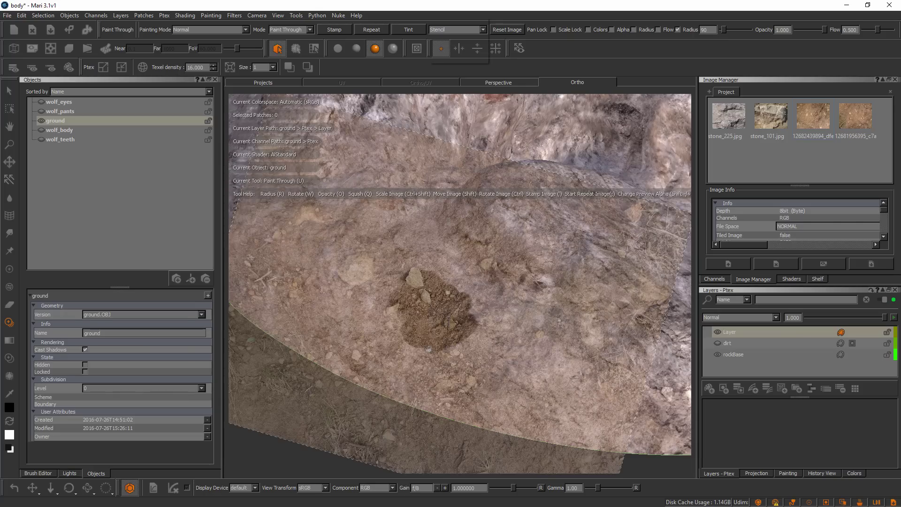
{"action": "left_click", "coordinate": [455, 29]}
{"action": "left_click", "coordinate": [451, 22]}
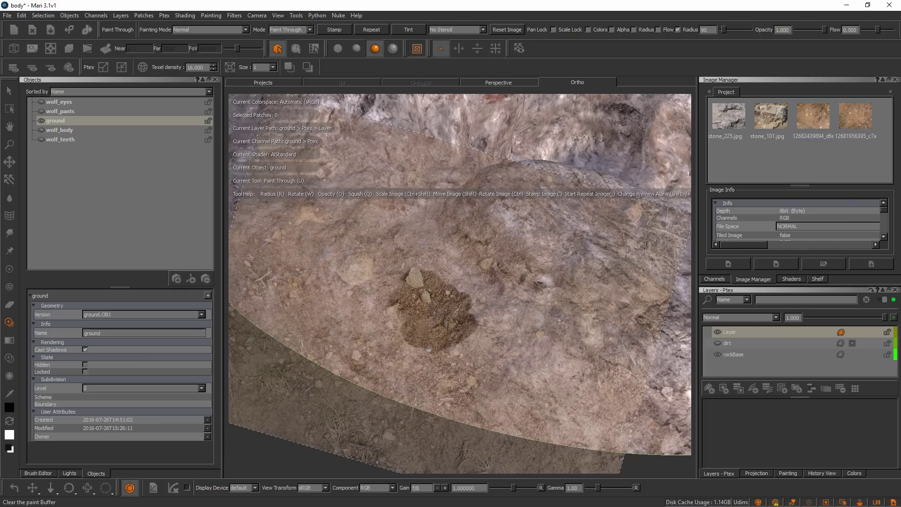
{"action": "left_click", "coordinate": [417, 48]}
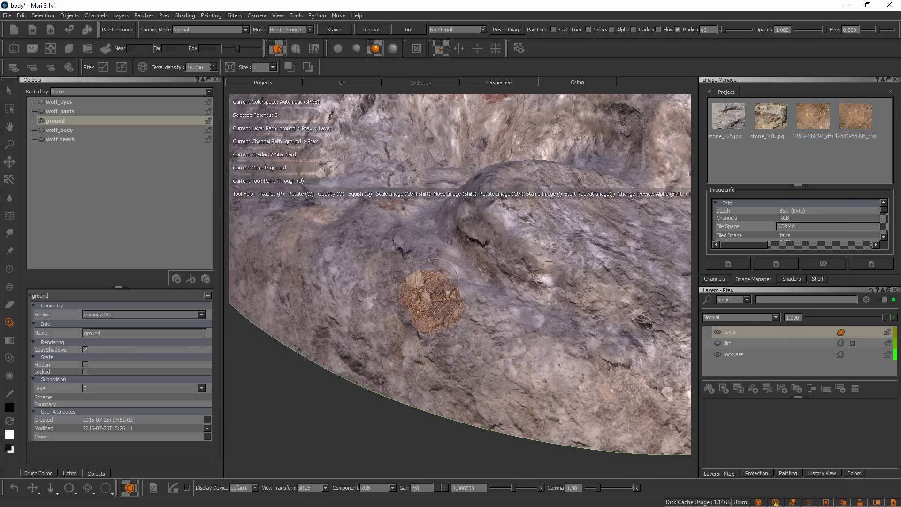
Paint an oval patch of the dirt photo onto the ground's front slope and bring up the Paint tool
{"action": "mouse_move", "coordinate": [440, 273]}
{"action": "left_mouse_down"}
{"action": "mouse_move", "coordinate": [394, 277]}
{"action": "mouse_move", "coordinate": [380, 296]}
{"action": "mouse_move", "coordinate": [392, 329]}
{"action": "mouse_move", "coordinate": [453, 318]}
{"action": "mouse_move", "coordinate": [474, 329]}
{"action": "mouse_move", "coordinate": [477, 305]}
{"action": "mouse_move", "coordinate": [390, 252]}
{"action": "mouse_move", "coordinate": [358, 281]}
{"action": "mouse_move", "coordinate": [361, 324]}
{"action": "mouse_move", "coordinate": [404, 338]}
{"action": "mouse_move", "coordinate": [429, 360]}
{"action": "mouse_move", "coordinate": [469, 362]}
{"action": "mouse_move", "coordinate": [493, 321]}
{"action": "mouse_move", "coordinate": [444, 278]}
{"action": "mouse_move", "coordinate": [366, 248]}
{"action": "mouse_move", "coordinate": [340, 287]}
{"action": "mouse_move", "coordinate": [341, 319]}
{"action": "mouse_move", "coordinate": [361, 324]}
{"action": "mouse_move", "coordinate": [375, 364]}
{"action": "mouse_move", "coordinate": [422, 378]}
{"action": "mouse_move", "coordinate": [473, 344]}
{"action": "left_mouse_up"}
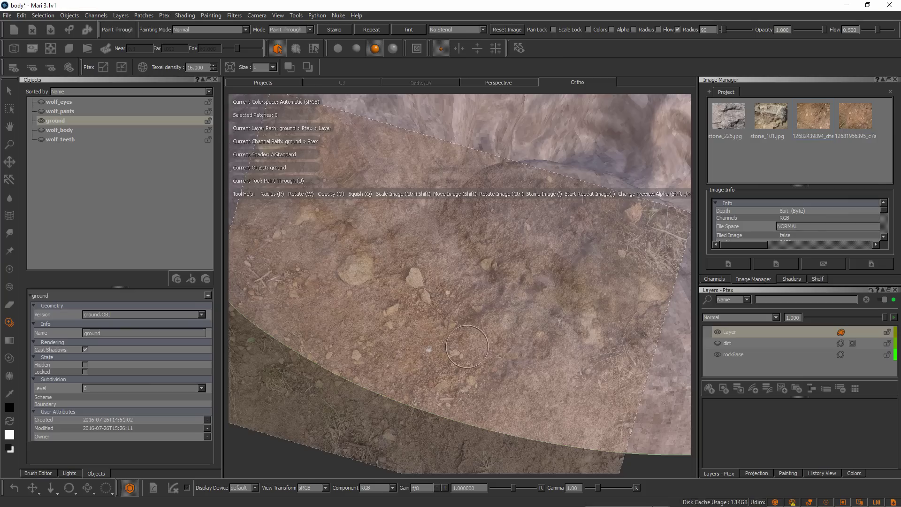
{"action": "key", "text": "p"}
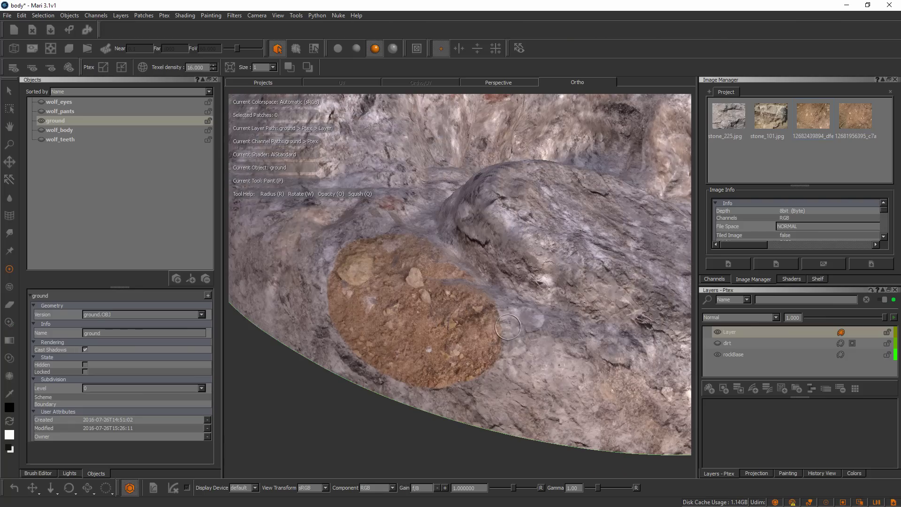
Examine the detail and sharpness of the painted dirt patch close up from several angles
{"action": "left_click_drag", "start_coordinate": [460, 271], "coordinate": [463, 249], "text": "alt"}
{"action": "right_click_drag", "start_coordinate": [462, 249], "coordinate": [511, 254], "text": "alt"}
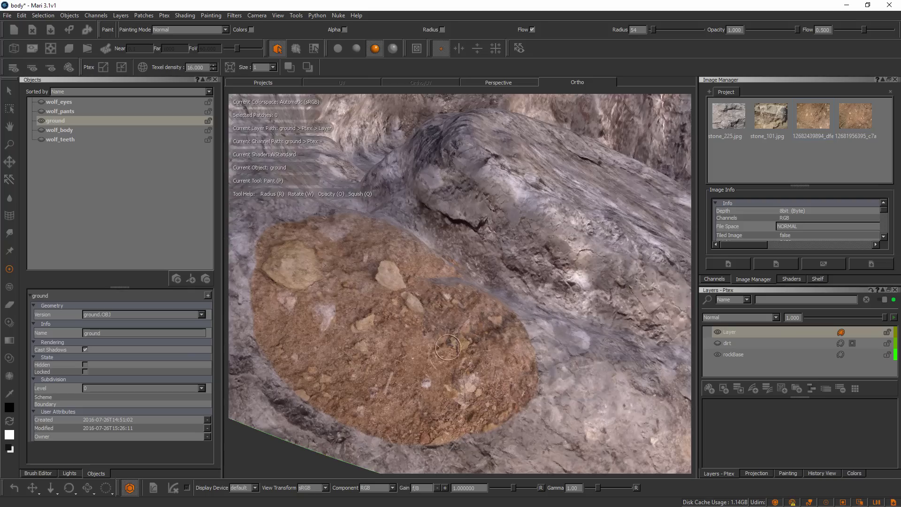
{"action": "middle_click_drag", "start_coordinate": [460, 277], "coordinate": [540, 221], "text": "alt"}
{"action": "left_click_drag", "start_coordinate": [507, 253], "coordinate": [512, 269], "text": "alt"}
{"action": "left_click_drag", "start_coordinate": [446, 263], "coordinate": [440, 271], "text": "alt"}
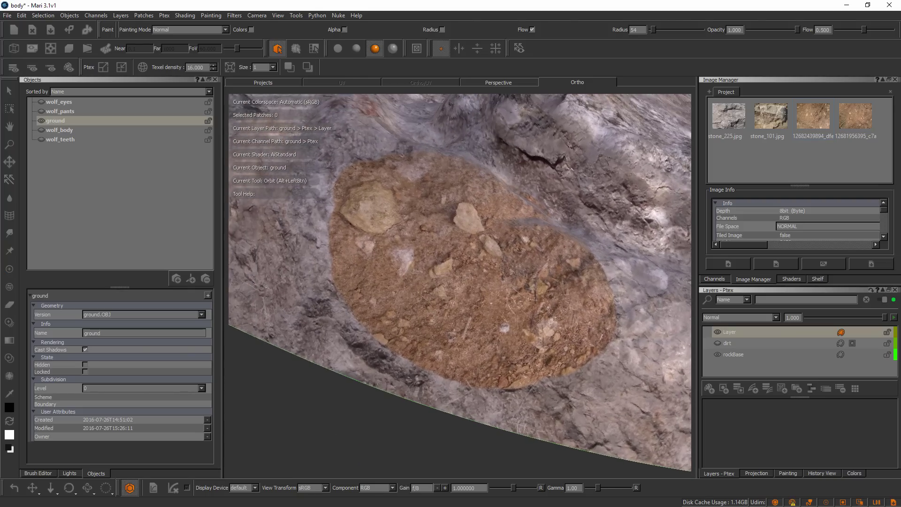
{"action": "right_click_drag", "start_coordinate": [441, 271], "coordinate": [477, 272], "text": "alt"}
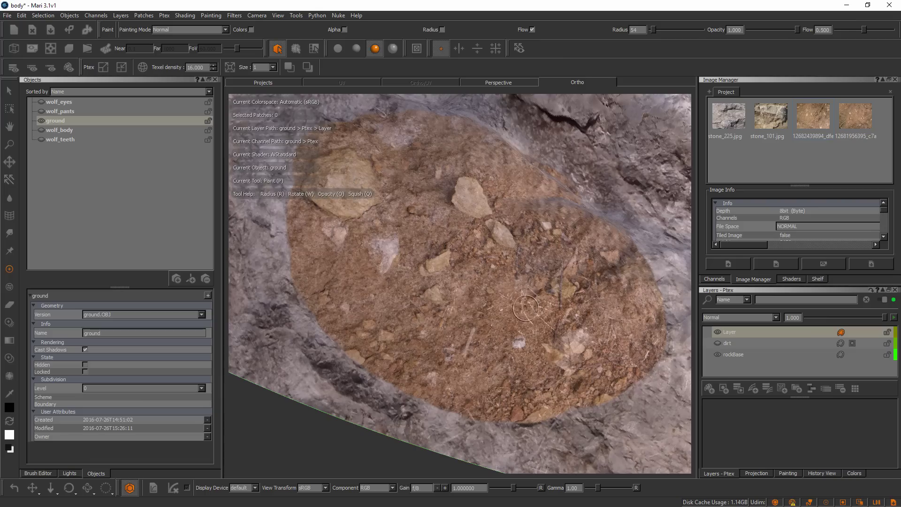
{"action": "left_click_drag", "start_coordinate": [534, 318], "coordinate": [539, 303], "text": "alt"}
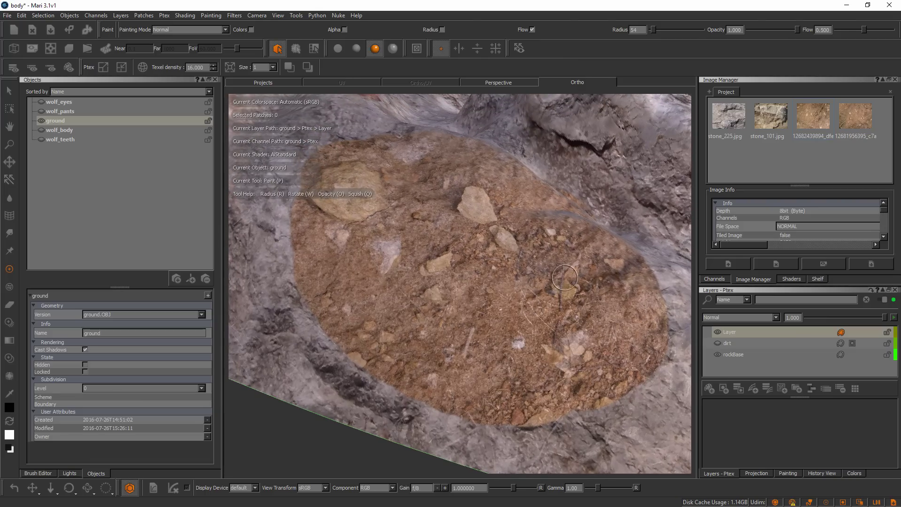
{"action": "scroll", "coordinate": [564, 277], "scroll_direction": "down", "scroll_amount": 5}
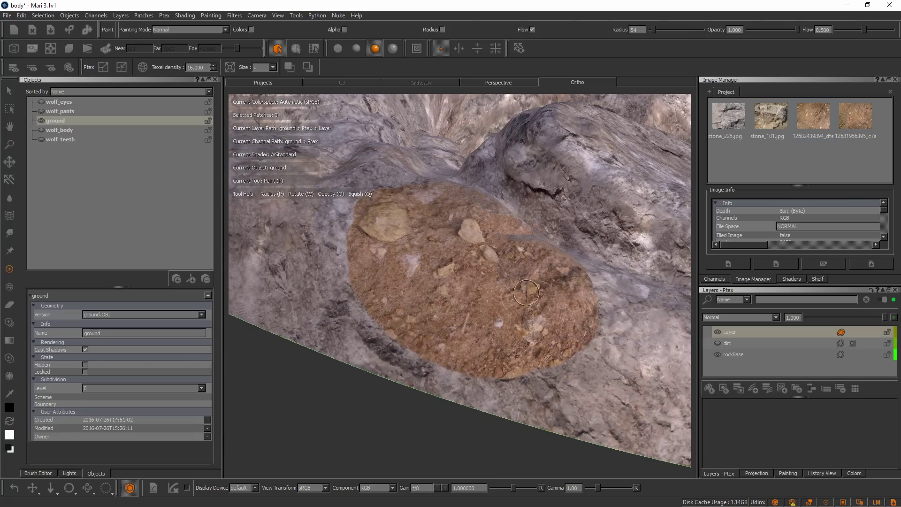
Paint the dirt photo across most of the ground from above with Paint Through, then return to the Paint tool
{"action": "key", "text": "u"}
{"action": "right_click_drag", "start_coordinate": [535, 286], "coordinate": [483, 286], "text": "alt"}
{"action": "left_click_drag", "start_coordinate": [554, 277], "coordinate": [561, 324], "text": "alt"}
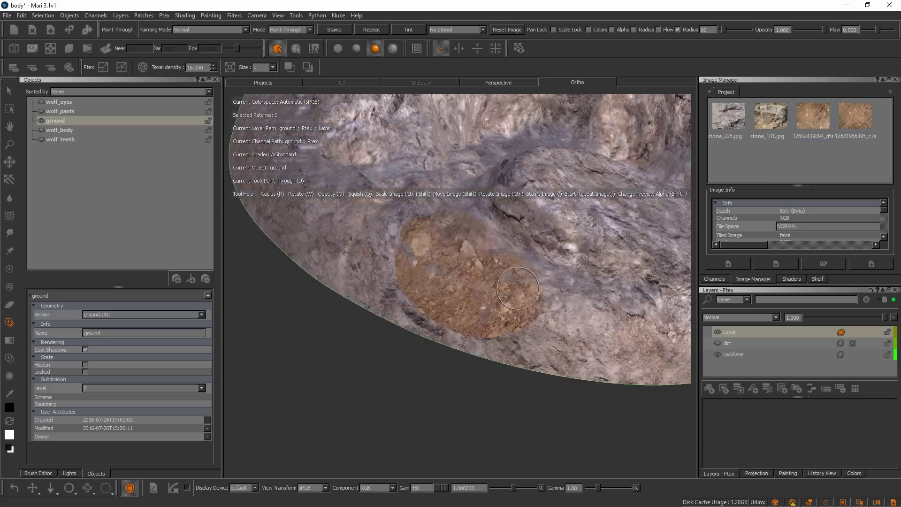
{"action": "middle_click_drag", "start_coordinate": [520, 288], "coordinate": [514, 323], "text": "alt"}
{"action": "left_click_drag", "start_coordinate": [514, 323], "coordinate": [517, 307], "text": "alt"}
{"action": "right_click_drag", "start_coordinate": [563, 303], "coordinate": [527, 295], "text": "alt"}
{"action": "left_click_drag", "start_coordinate": [527, 295], "coordinate": [580, 239], "text": "alt"}
{"action": "middle_click_drag", "start_coordinate": [580, 238], "coordinate": [527, 308], "text": "alt"}
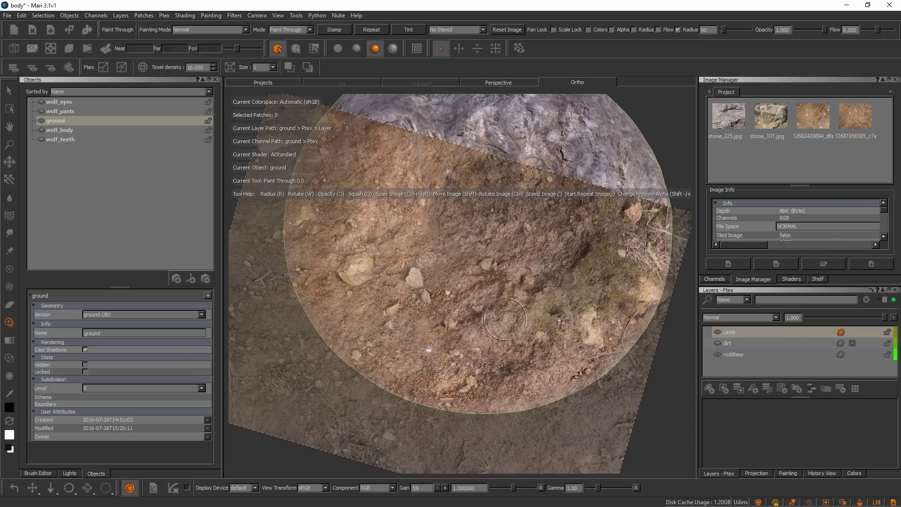
{"action": "key", "text": "p"}
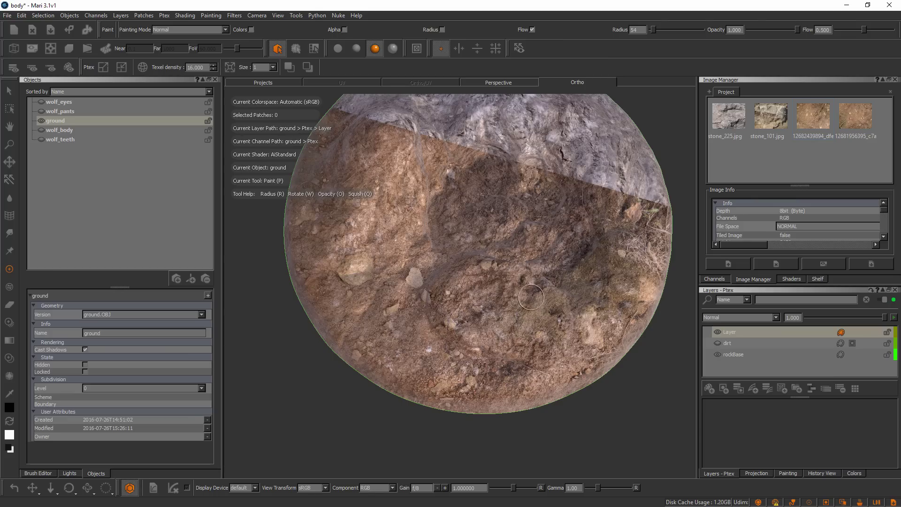
Examine the projected dirt around the peak, the mounds and the outer sides of the ground for stretching and uncovered areas
{"action": "mouse_move", "coordinate": [530, 297]}
{"action": "middle_mouse_down", "text": "alt"}
{"action": "mouse_move", "coordinate": [529, 320]}
{"action": "mouse_move", "coordinate": [532, 310]}
{"action": "middle_mouse_up", "text": "alt"}
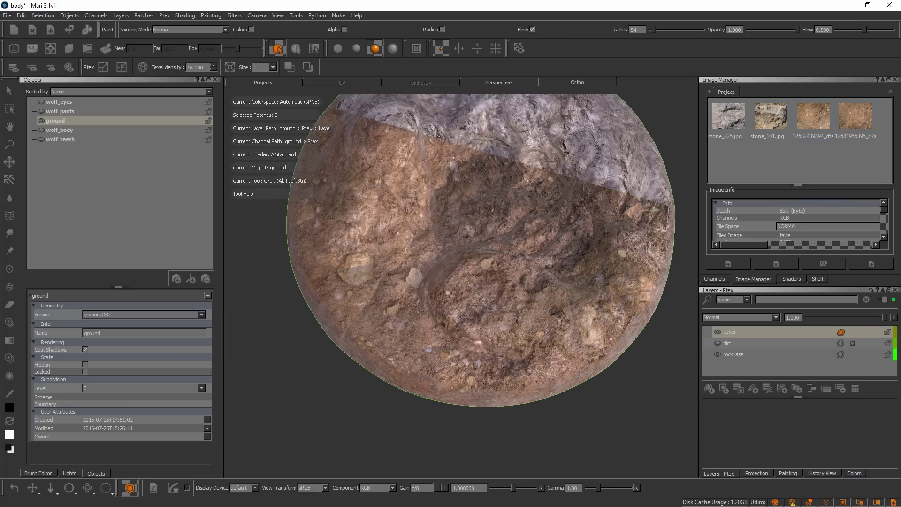
{"action": "mouse_move", "coordinate": [560, 297]}
{"action": "left_mouse_down", "text": "alt"}
{"action": "mouse_move", "coordinate": [504, 304]}
{"action": "mouse_move", "coordinate": [571, 283]}
{"action": "left_mouse_up", "text": "alt"}
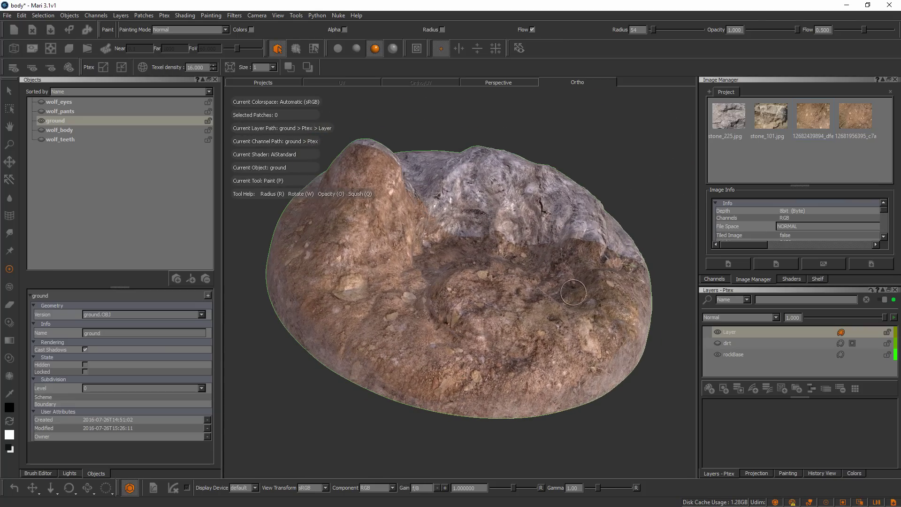
{"action": "mouse_move", "coordinate": [497, 305]}
{"action": "left_mouse_down", "text": "alt"}
{"action": "mouse_move", "coordinate": [572, 370]}
{"action": "mouse_move", "coordinate": [597, 320]}
{"action": "mouse_move", "coordinate": [580, 298]}
{"action": "left_mouse_up", "text": "alt"}
{"action": "middle_click_drag", "start_coordinate": [497, 310], "coordinate": [601, 291], "text": "alt"}
{"action": "left_click_drag", "start_coordinate": [601, 292], "coordinate": [607, 349], "text": "alt"}
{"action": "right_click_drag", "start_coordinate": [488, 338], "coordinate": [474, 332], "text": "alt"}
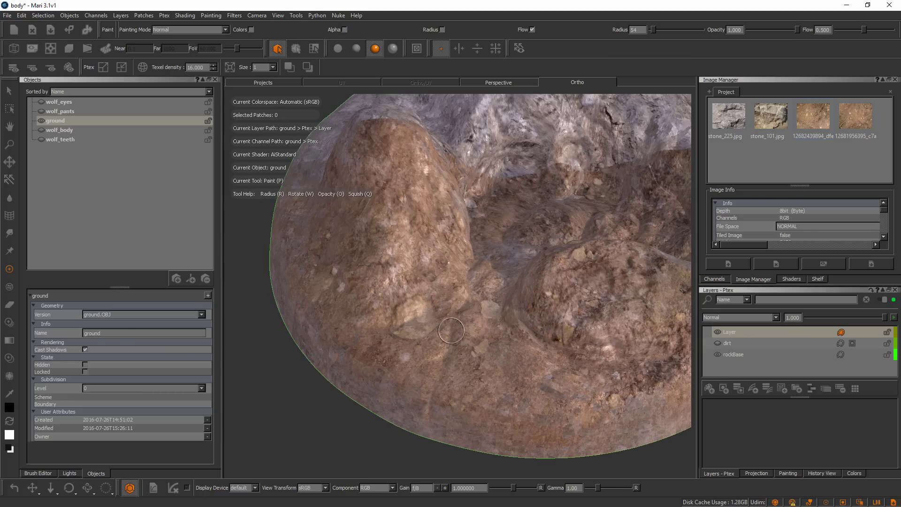
{"action": "scroll", "coordinate": [451, 331], "scroll_direction": "up", "scroll_amount": 5}
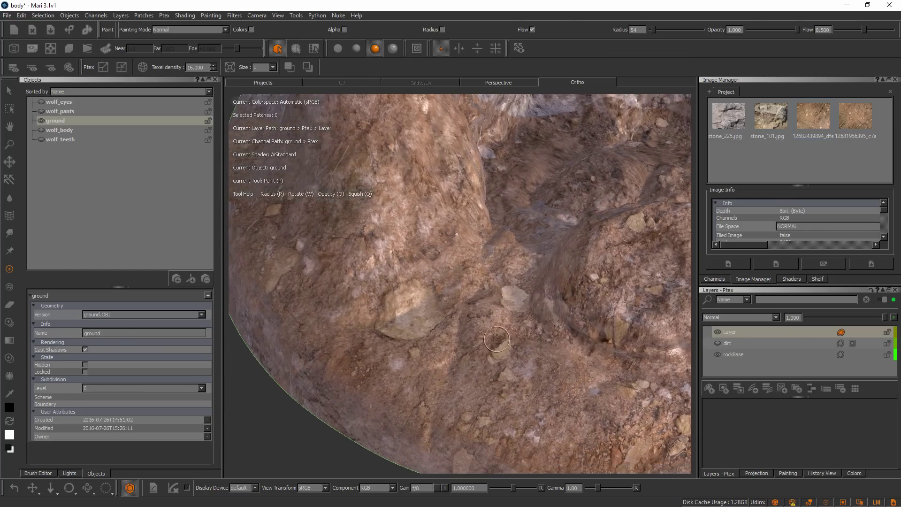
{"action": "left_click_drag", "start_coordinate": [497, 339], "coordinate": [440, 308], "text": "alt"}
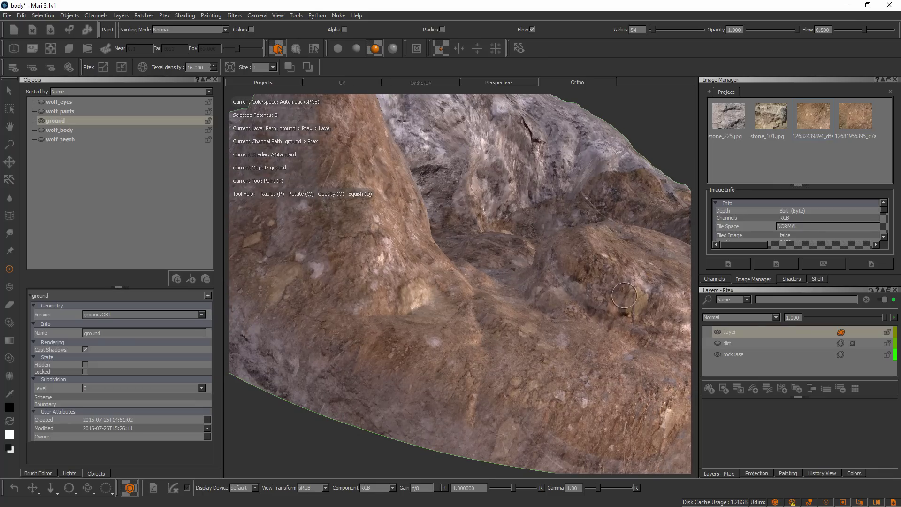
{"action": "right_click_drag", "start_coordinate": [625, 295], "coordinate": [571, 331], "text": "alt"}
{"action": "left_click_drag", "start_coordinate": [570, 331], "coordinate": [474, 357], "text": "alt"}
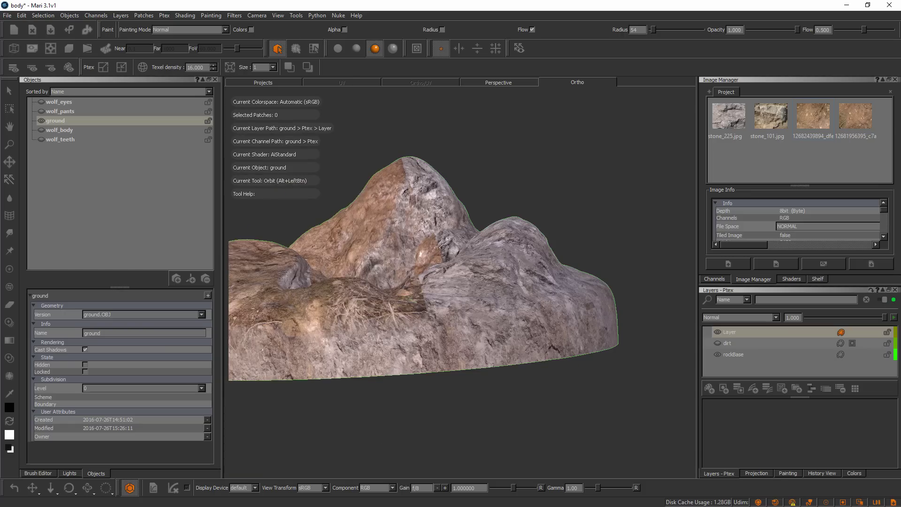
{"action": "left_click_drag", "start_coordinate": [590, 306], "coordinate": [445, 300], "text": "alt"}
{"action": "middle_click_drag", "start_coordinate": [573, 313], "coordinate": [510, 316], "text": "alt"}
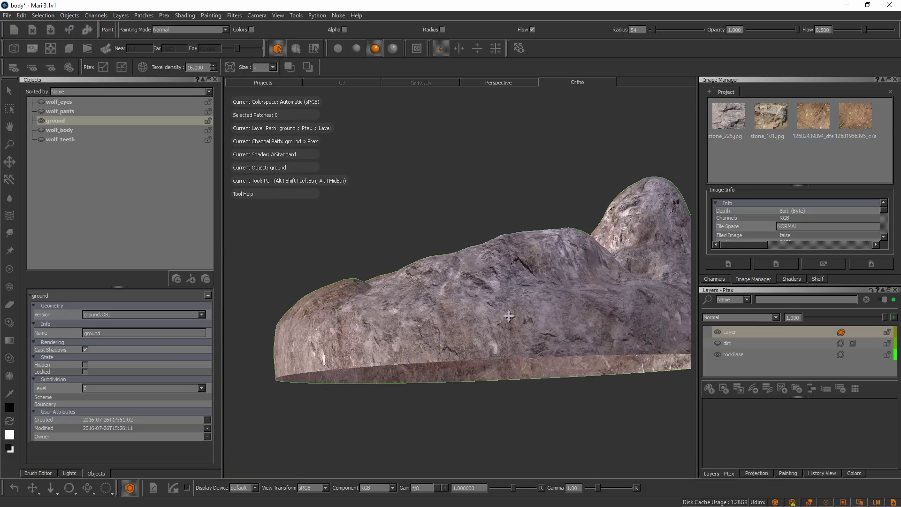
Bring up Paint Through over the ground's grey rock slope and scale the dirt photo down to fit within it
{"action": "left_click_drag", "start_coordinate": [509, 317], "coordinate": [525, 357], "text": "alt"}
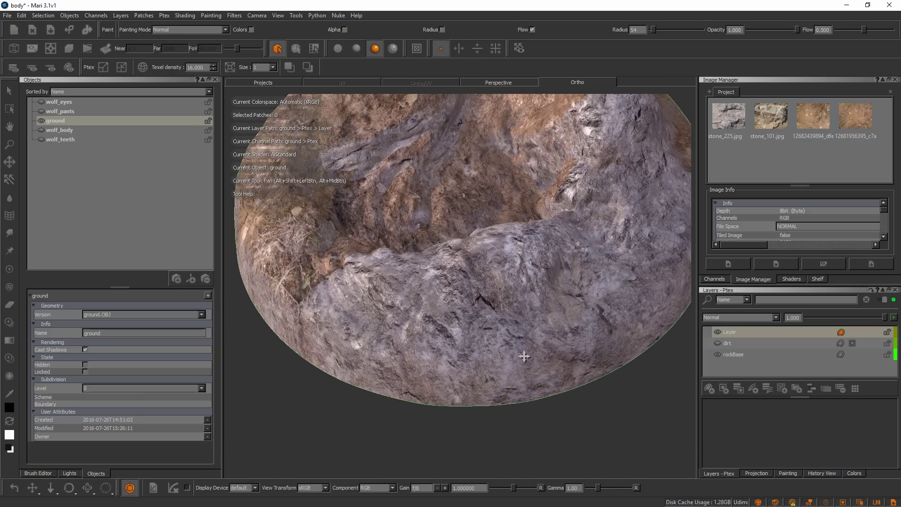
{"action": "middle_click_drag", "start_coordinate": [524, 357], "coordinate": [518, 376], "text": "alt"}
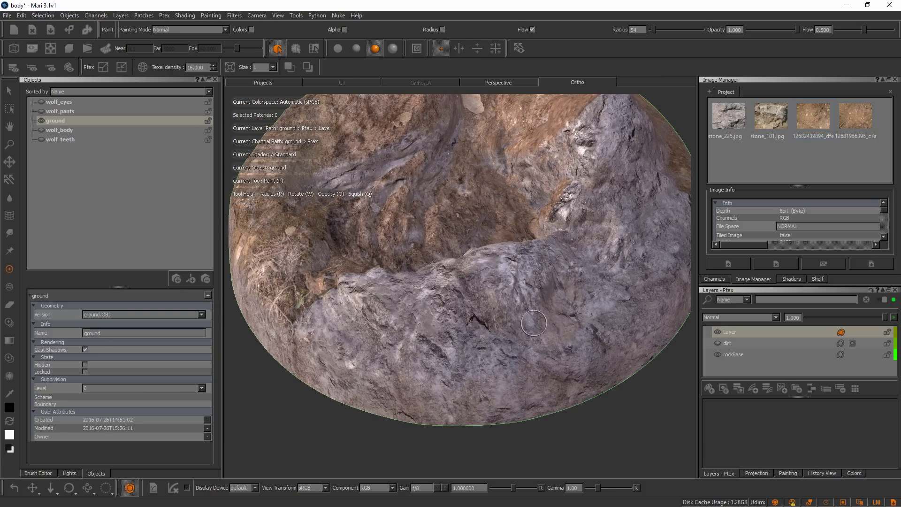
{"action": "key", "text": "u"}
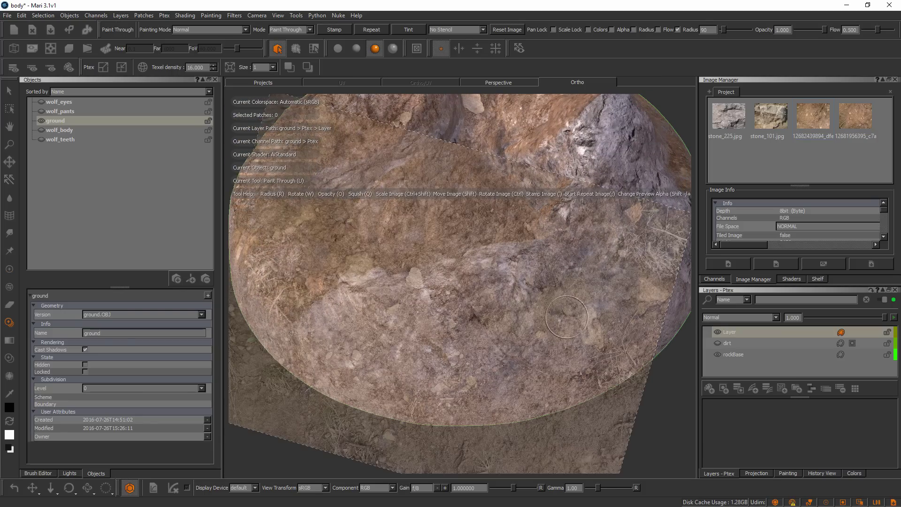
{"action": "mouse_move", "coordinate": [569, 338]}
{"action": "left_mouse_down", "text": "ctrl+shift"}
{"action": "mouse_move", "coordinate": [585, 296]}
{"action": "mouse_move", "coordinate": [511, 324]}
{"action": "left_mouse_up", "text": "ctrl+shift"}
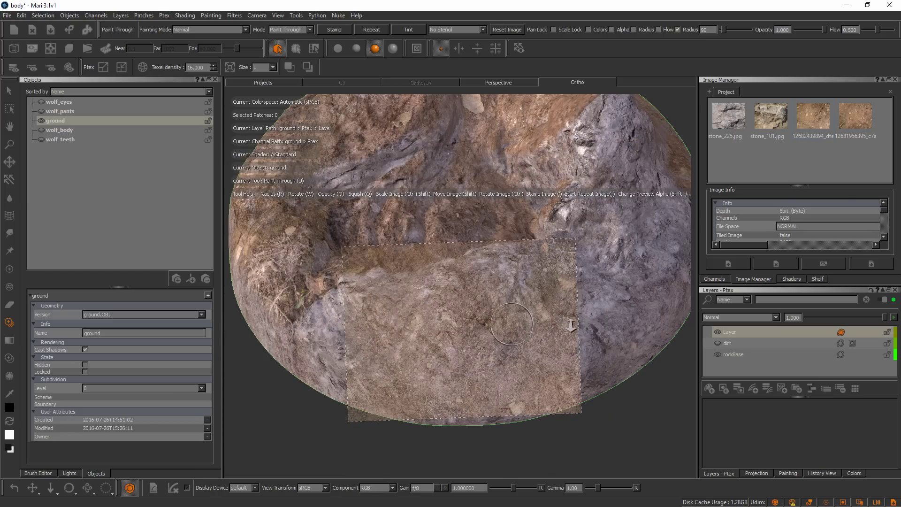
Enlarge the dirt photo overlay and rotate it slightly so it covers the close-up of the grey rock slope
{"action": "right_click_drag", "start_coordinate": [572, 326], "coordinate": [601, 328], "text": "alt"}
{"action": "middle_click_drag", "start_coordinate": [553, 343], "coordinate": [545, 304], "text": "alt"}
{"action": "left_click_drag", "start_coordinate": [545, 304], "coordinate": [559, 324], "text": "alt"}
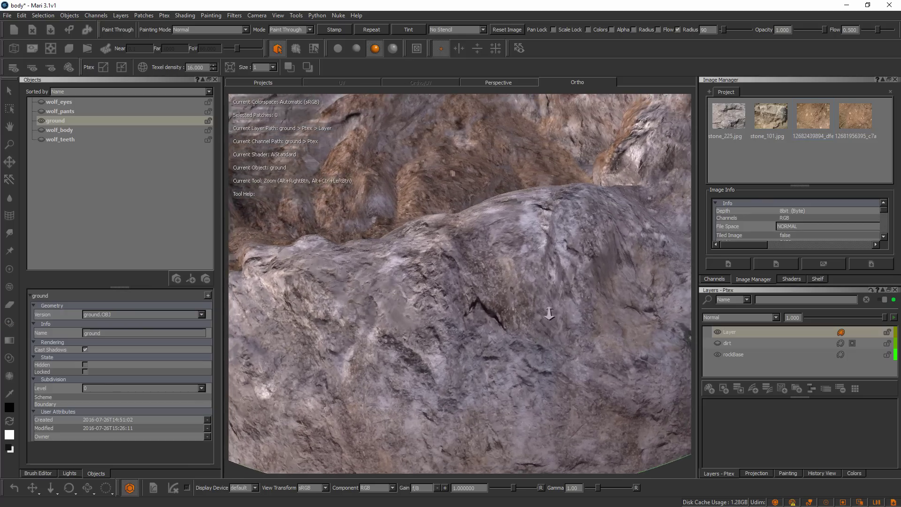
{"action": "right_click_drag", "start_coordinate": [559, 324], "coordinate": [551, 319], "text": "alt"}
{"action": "left_click_drag", "start_coordinate": [539, 340], "coordinate": [570, 322], "text": "ctrl+shift"}
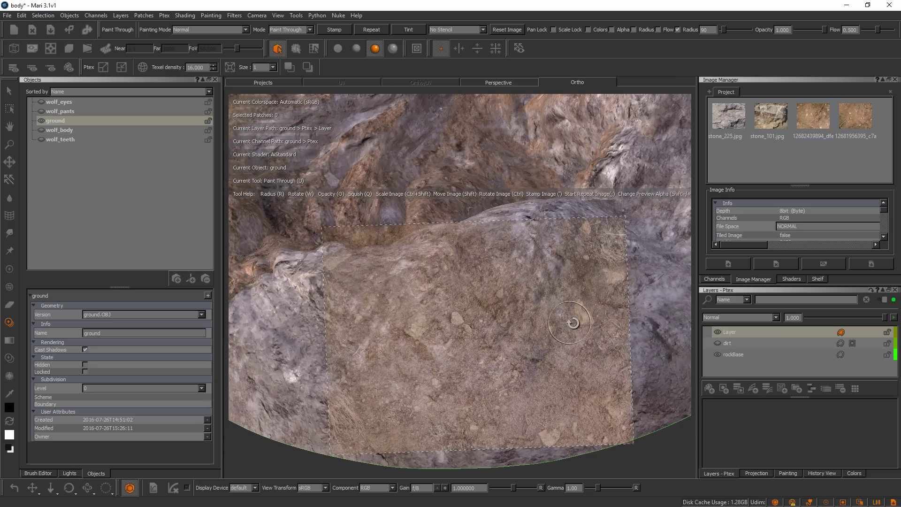
{"action": "left_click_drag", "start_coordinate": [573, 330], "coordinate": [575, 331], "text": "ctrl"}
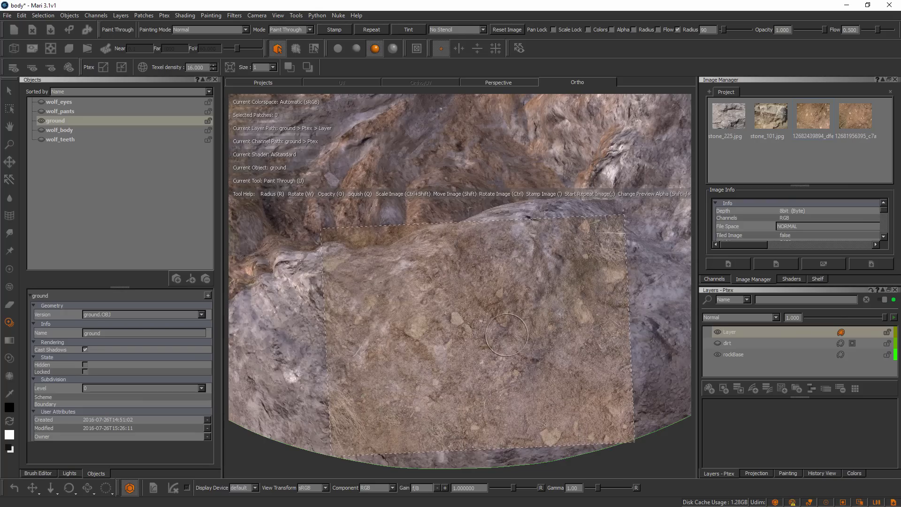
Try a dirt patch on the grey rock slope with the Paint Through stencil mode set to Stencil, and undo the stroke
{"action": "left_click", "coordinate": [449, 30]}
{"action": "left_click", "coordinate": [449, 40]}
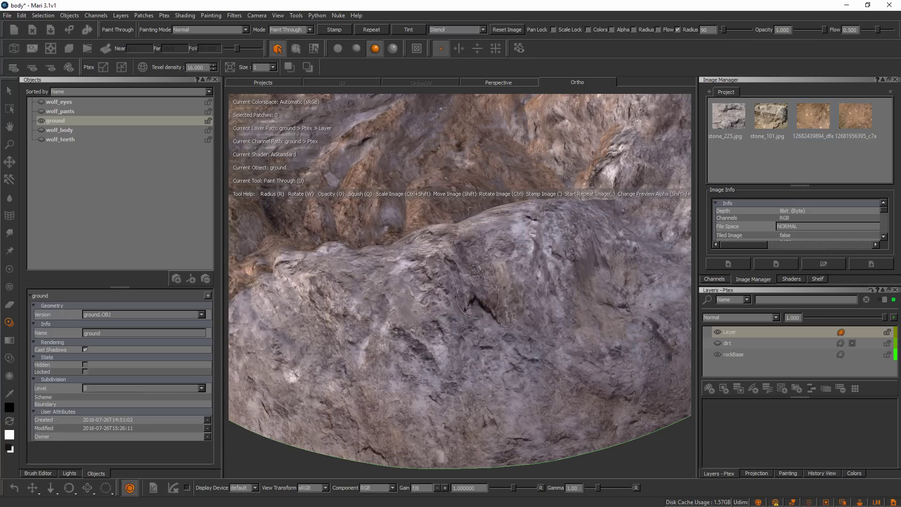
{"action": "mouse_move", "coordinate": [469, 305]}
{"action": "left_mouse_down"}
{"action": "mouse_move", "coordinate": [436, 319]}
{"action": "mouse_move", "coordinate": [487, 326]}
{"action": "mouse_move", "coordinate": [497, 359]}
{"action": "mouse_move", "coordinate": [516, 319]}
{"action": "mouse_move", "coordinate": [451, 291]}
{"action": "mouse_move", "coordinate": [416, 300]}
{"action": "mouse_move", "coordinate": [479, 331]}
{"action": "mouse_move", "coordinate": [481, 349]}
{"action": "left_mouse_up"}
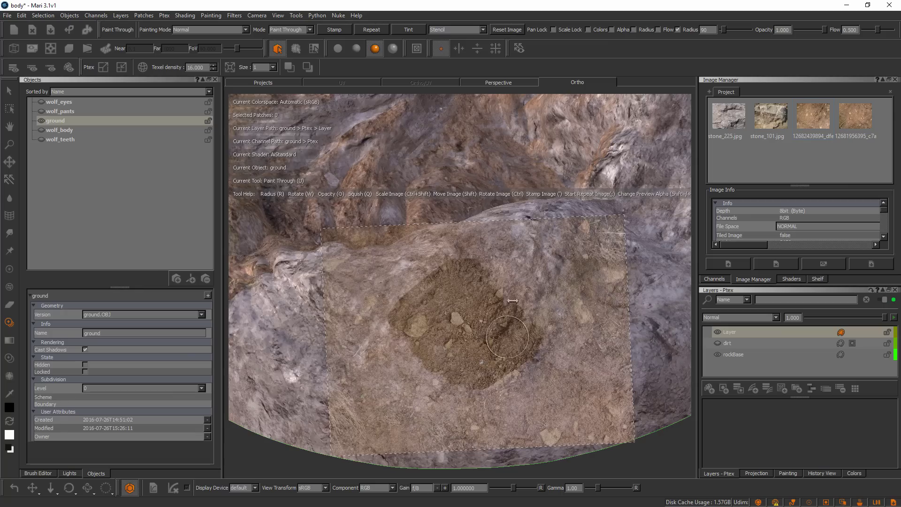
{"action": "key", "text": "ctrl+z"}
Set the Paint Through stencil mode to Luminance and try painting dirt on the middle of the grey rock slope
{"action": "left_click", "coordinate": [463, 29]}
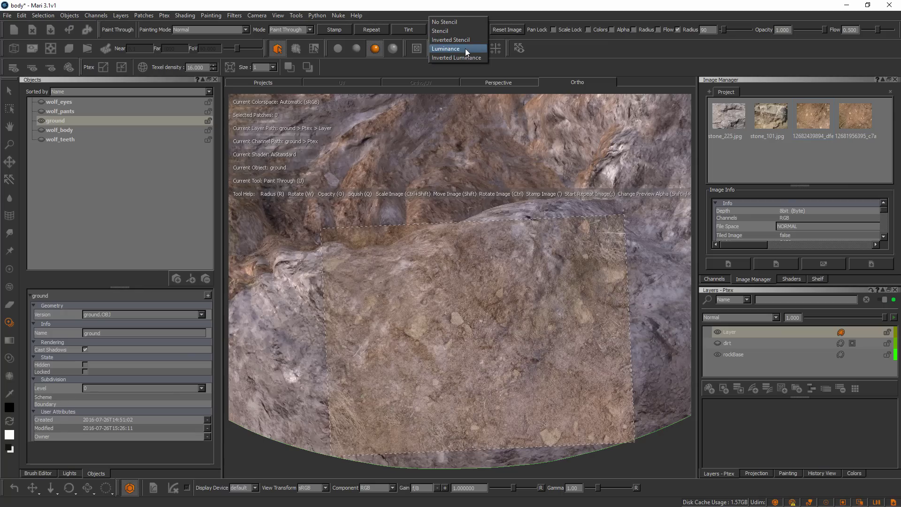
{"action": "left_click", "coordinate": [466, 49]}
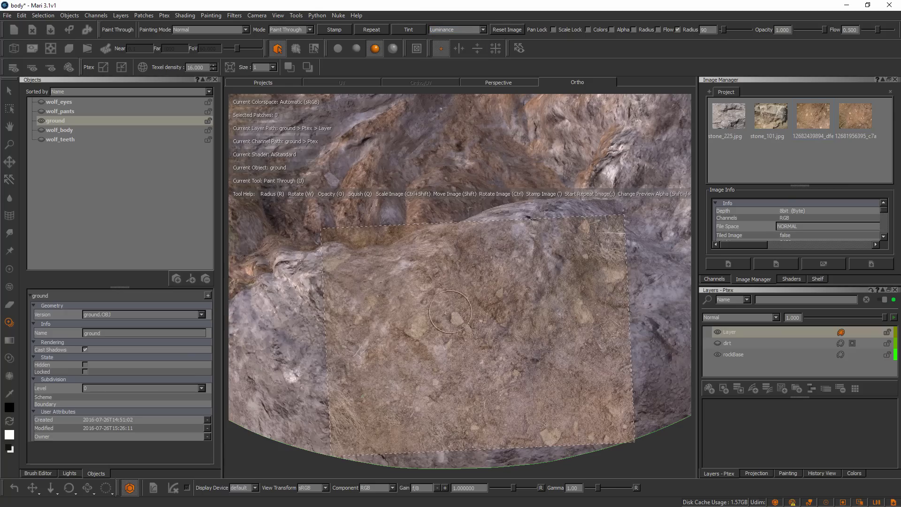
{"action": "mouse_move", "coordinate": [434, 324]}
{"action": "left_mouse_down"}
{"action": "mouse_move", "coordinate": [422, 338]}
{"action": "mouse_move", "coordinate": [443, 330]}
{"action": "mouse_move", "coordinate": [469, 357]}
{"action": "mouse_move", "coordinate": [497, 362]}
{"action": "mouse_move", "coordinate": [535, 340]}
{"action": "mouse_move", "coordinate": [559, 350]}
{"action": "mouse_move", "coordinate": [488, 284]}
{"action": "mouse_move", "coordinate": [413, 334]}
{"action": "mouse_move", "coordinate": [436, 291]}
{"action": "mouse_move", "coordinate": [452, 289]}
{"action": "mouse_move", "coordinate": [392, 325]}
{"action": "mouse_move", "coordinate": [413, 331]}
{"action": "mouse_move", "coordinate": [451, 371]}
{"action": "mouse_move", "coordinate": [527, 363]}
{"action": "mouse_move", "coordinate": [530, 351]}
{"action": "mouse_move", "coordinate": [513, 345]}
{"action": "left_mouse_up"}
Set the Paint Through stencil mode to Inverted Luminance and try a dirt stroke across the grey rock slope
{"action": "left_click", "coordinate": [456, 31]}
{"action": "left_click", "coordinate": [455, 30]}
{"action": "left_click", "coordinate": [458, 39]}
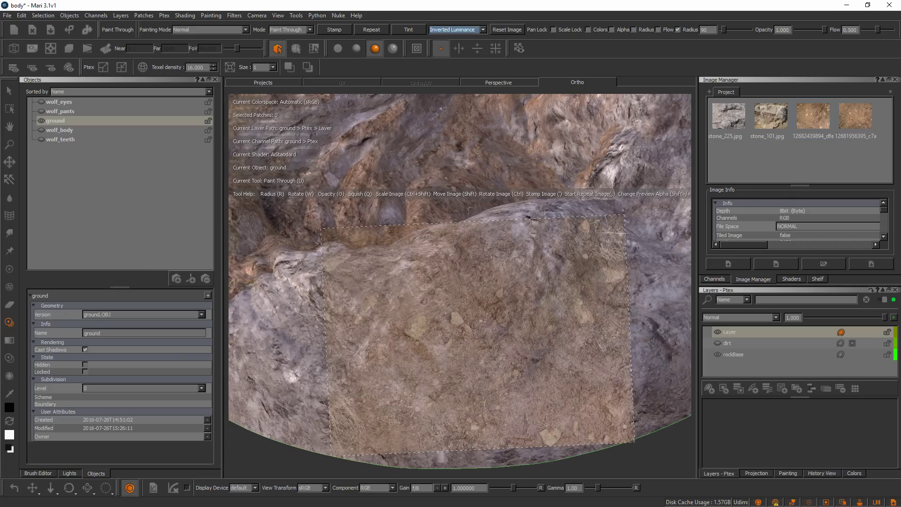
{"action": "mouse_move", "coordinate": [517, 330]}
{"action": "left_mouse_down"}
{"action": "mouse_move", "coordinate": [464, 366]}
{"action": "mouse_move", "coordinate": [383, 378]}
{"action": "mouse_move", "coordinate": [408, 305]}
{"action": "mouse_move", "coordinate": [405, 273]}
{"action": "left_mouse_up"}
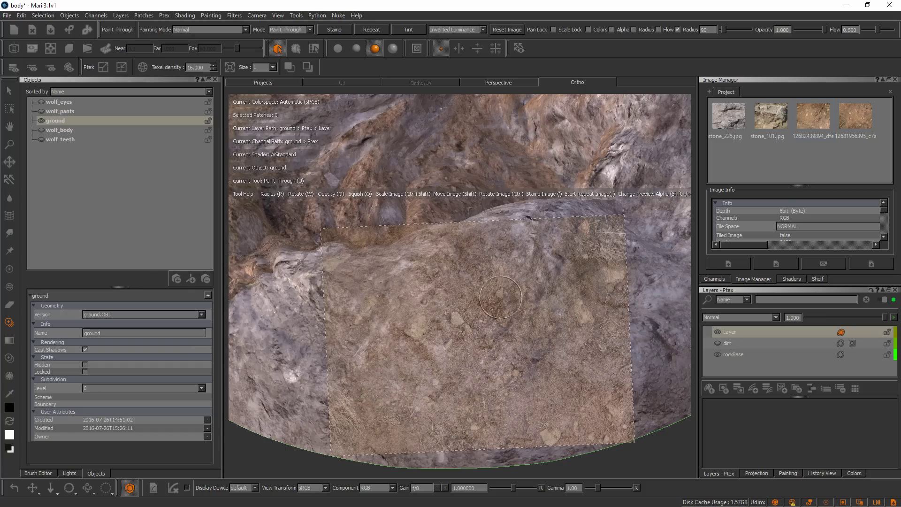
Examine the whole ground from several sides and from above to compare the dirt-covered areas with the bare rock
{"action": "right_click_drag", "start_coordinate": [509, 284], "coordinate": [446, 310], "text": "alt"}
{"action": "mouse_move", "coordinate": [447, 310]}
{"action": "left_mouse_down", "text": "alt"}
{"action": "mouse_move", "coordinate": [535, 309]}
{"action": "mouse_move", "coordinate": [469, 303]}
{"action": "mouse_move", "coordinate": [470, 270]}
{"action": "mouse_move", "coordinate": [448, 307]}
{"action": "left_mouse_up", "text": "alt"}
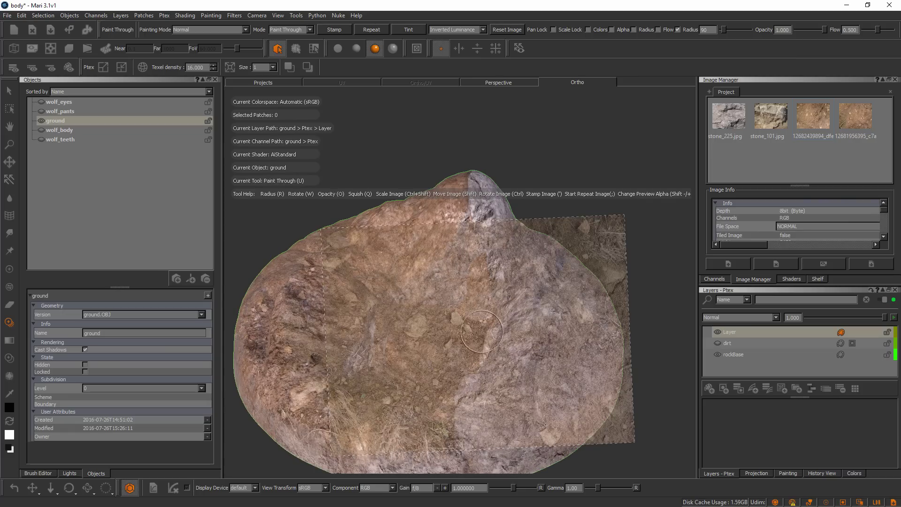
{"action": "mouse_move", "coordinate": [489, 334]}
{"action": "left_mouse_down", "text": "alt"}
{"action": "mouse_move", "coordinate": [479, 314]}
{"action": "mouse_move", "coordinate": [488, 346]}
{"action": "mouse_move", "coordinate": [483, 322]}
{"action": "mouse_move", "coordinate": [560, 313]}
{"action": "mouse_move", "coordinate": [550, 319]}
{"action": "mouse_move", "coordinate": [566, 304]}
{"action": "left_mouse_up", "text": "alt"}
{"action": "left_click_drag", "start_coordinate": [547, 262], "coordinate": [526, 295], "text": "alt"}
{"action": "middle_click_drag", "start_coordinate": [526, 294], "coordinate": [484, 349], "text": "alt"}
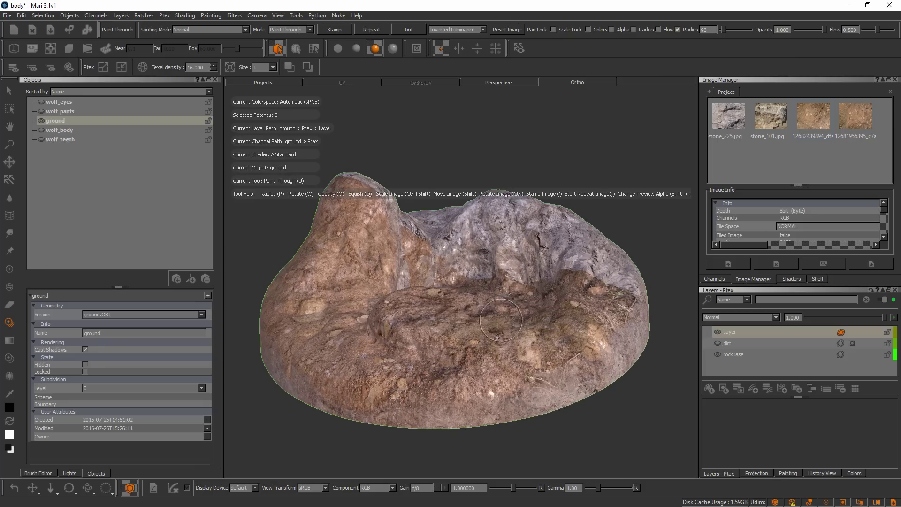
{"action": "left_click_drag", "start_coordinate": [517, 321], "coordinate": [511, 338], "text": "alt"}
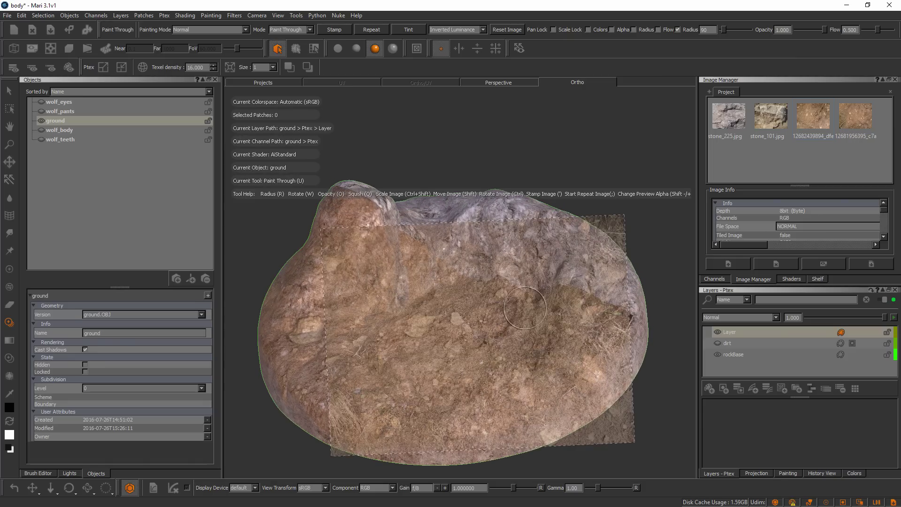